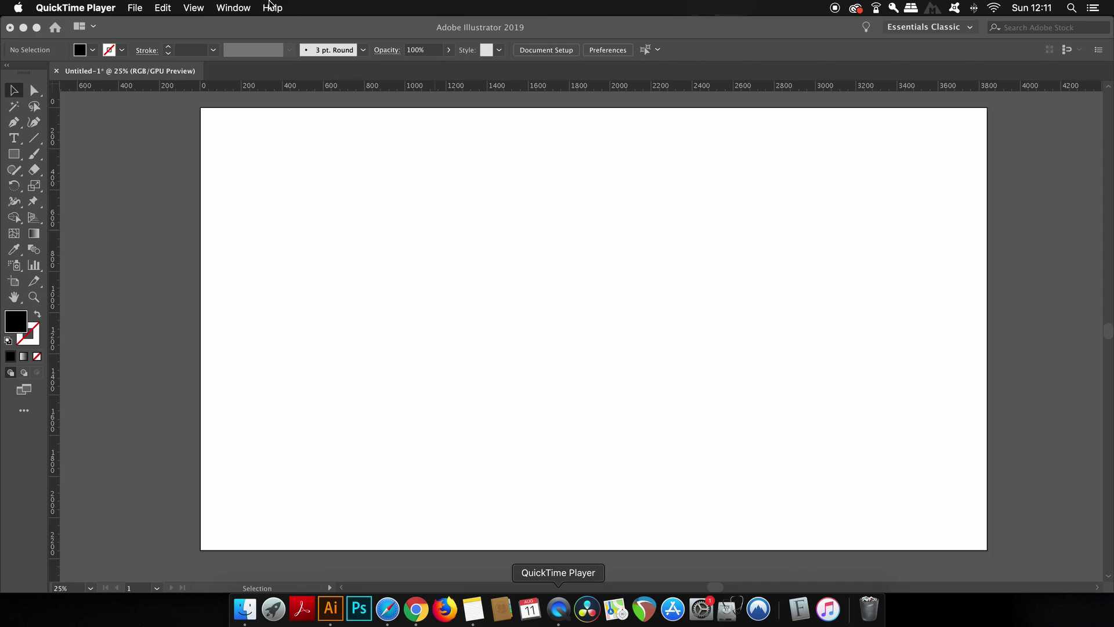
Bring Illustrator forward and turn on Show Grid from the View menu over the empty artboard.
left_click(278, 155)
left_click(348, 8)
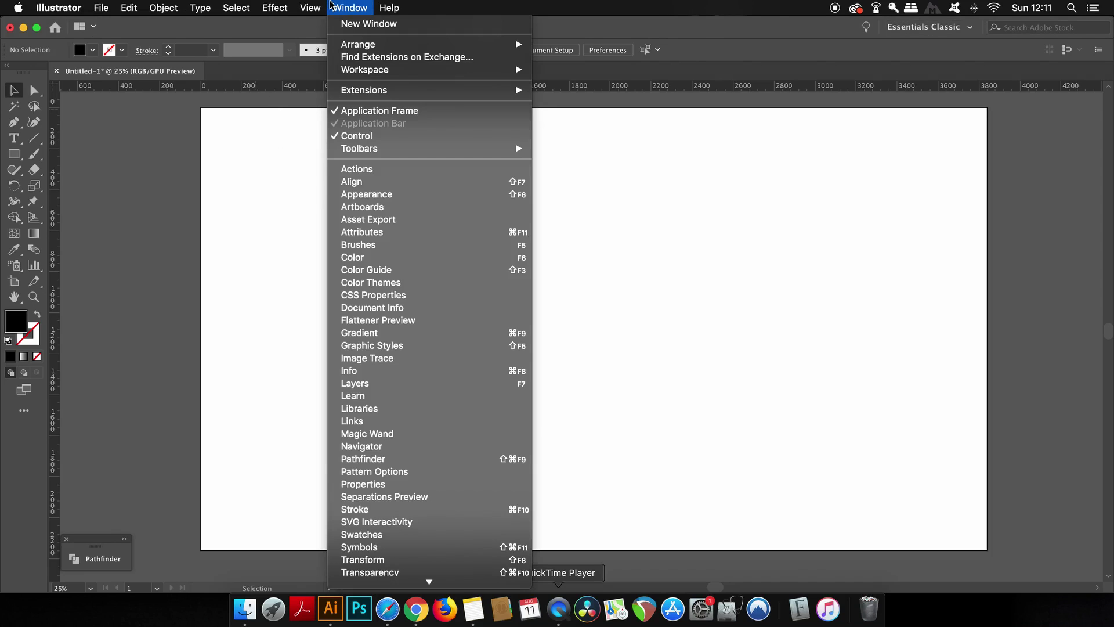
mouse_move(311, 8)
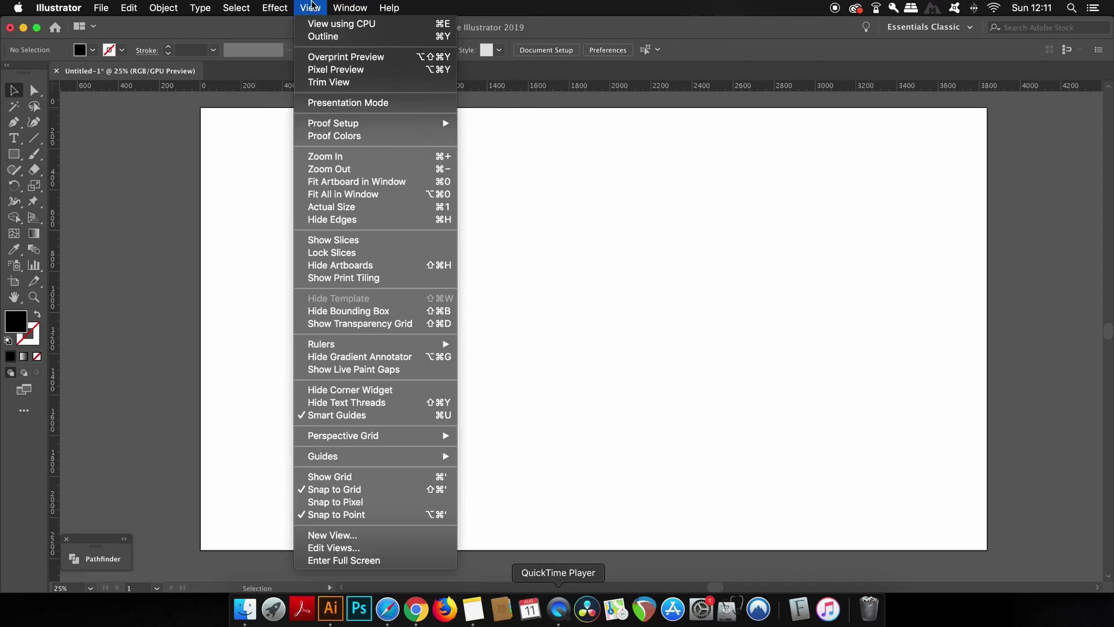
left_click(380, 478)
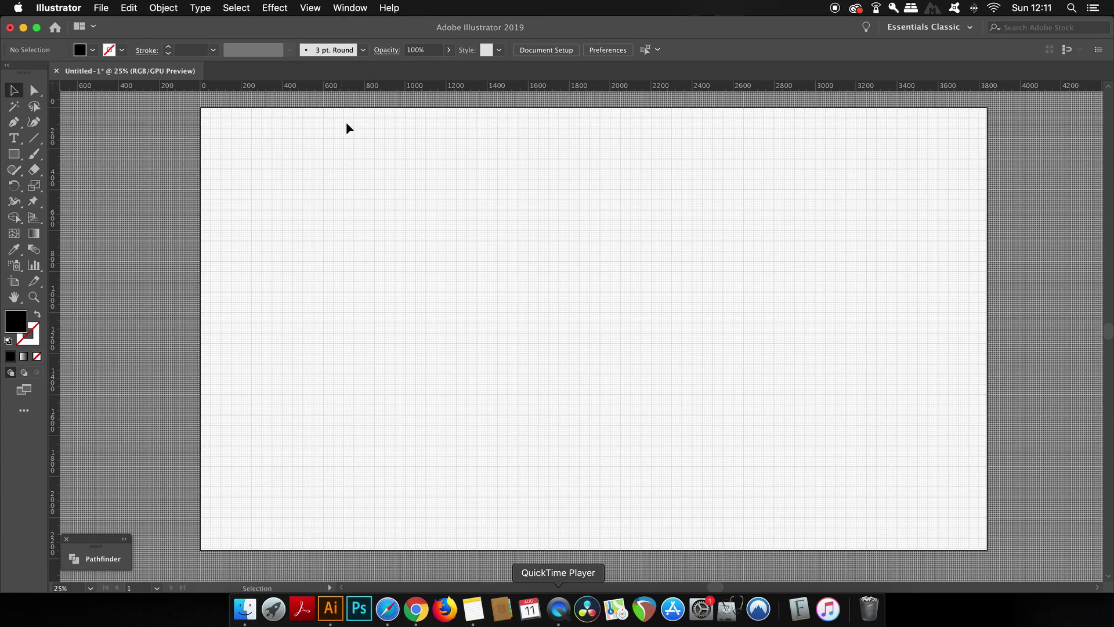
right_click(370, 87)
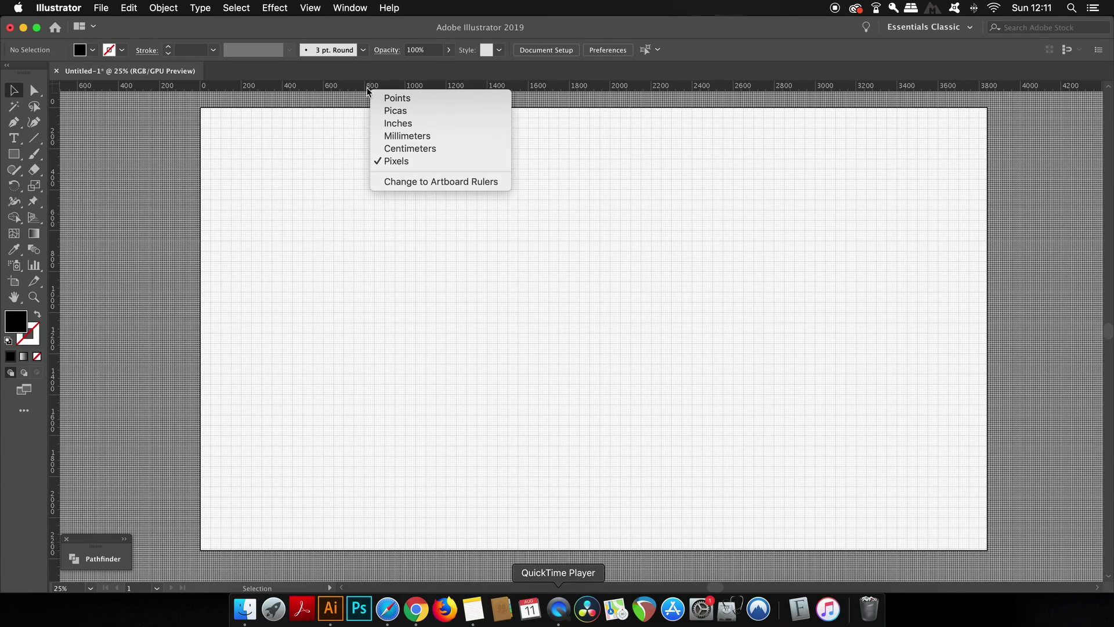
left_click(286, 158)
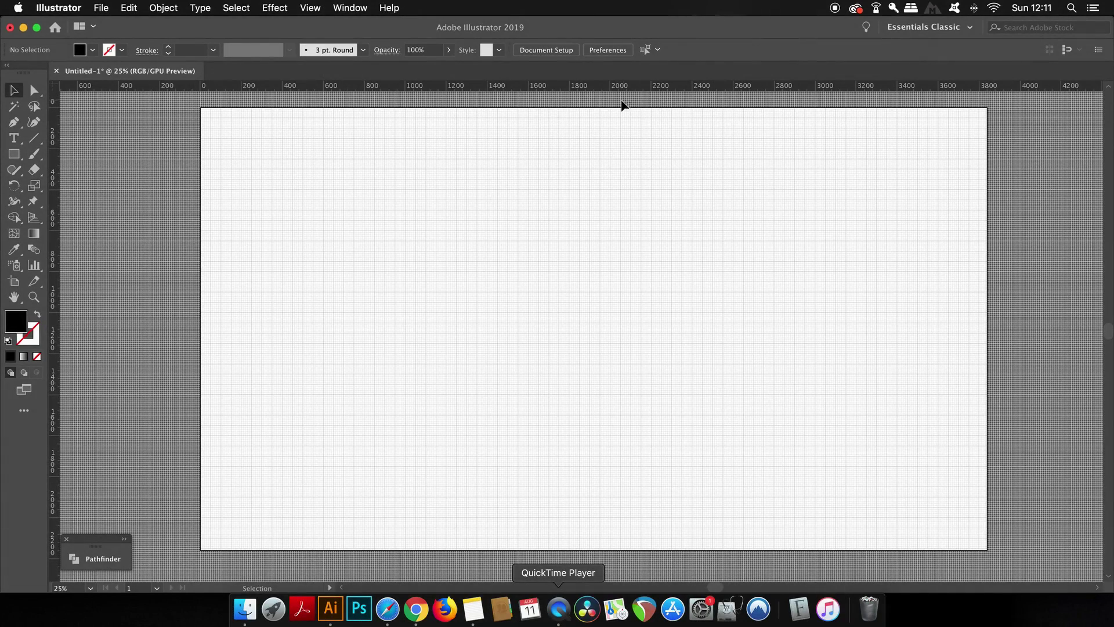
scroll(318, 236, "up", 10)
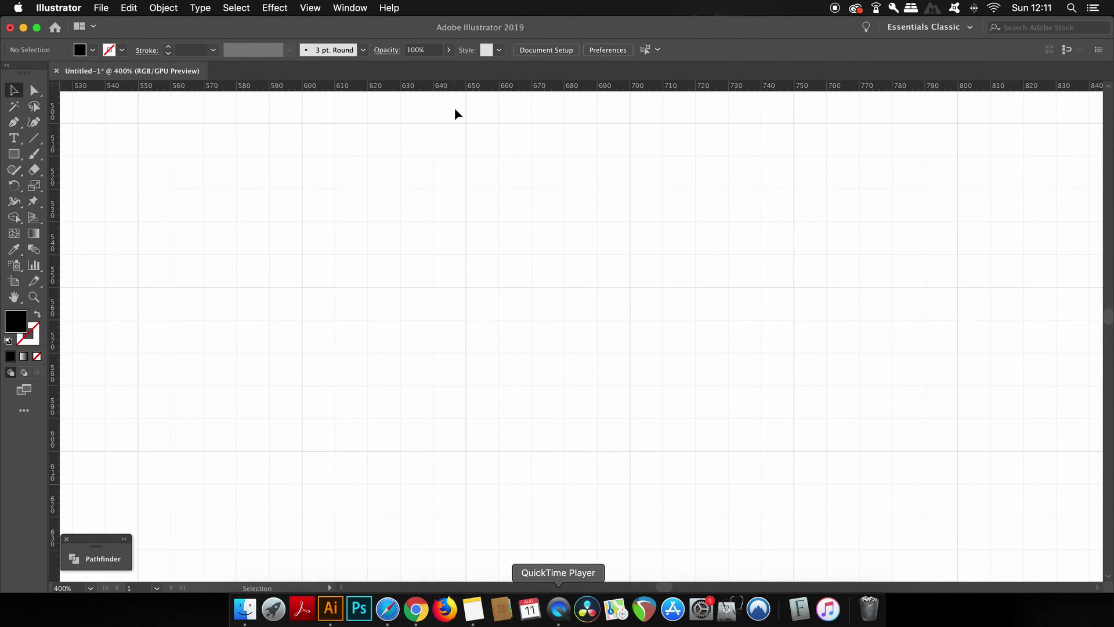
scroll(488, 139, "down", 5)
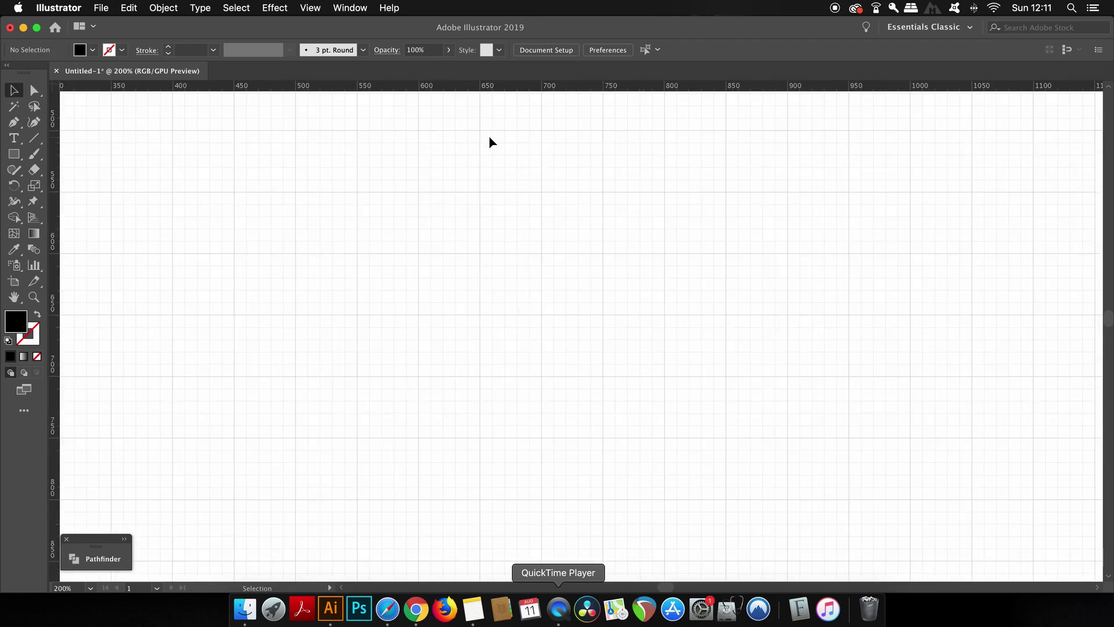
left_click(68, 6)
mouse_move(84, 46)
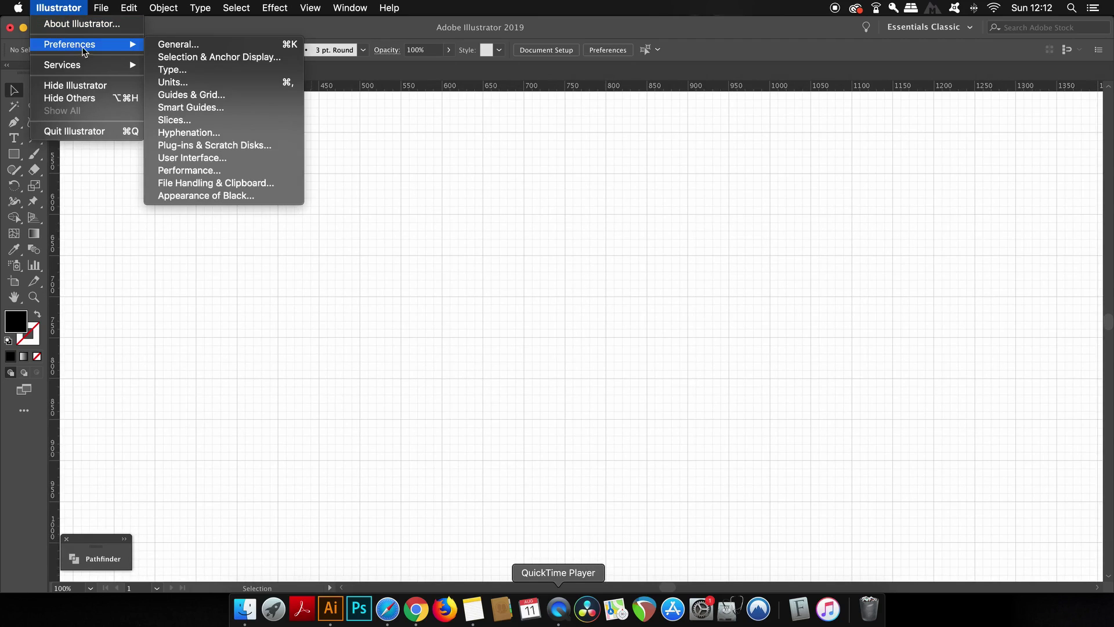
left_click(259, 96)
left_click_drag(554, 117, 771, 116)
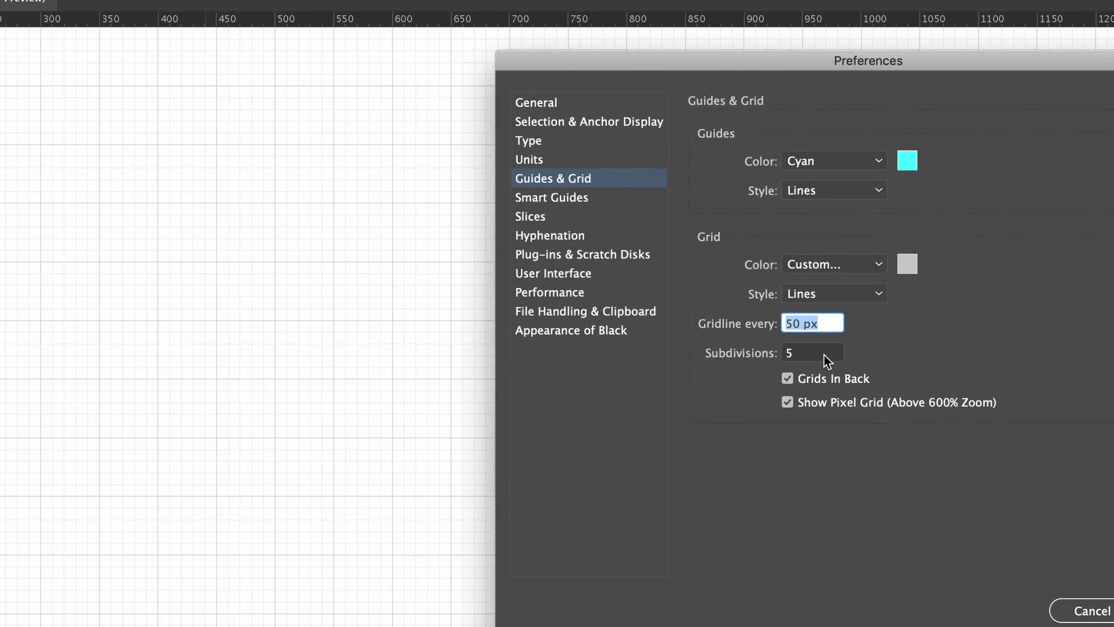
left_click(808, 328)
triple_click(812, 326)
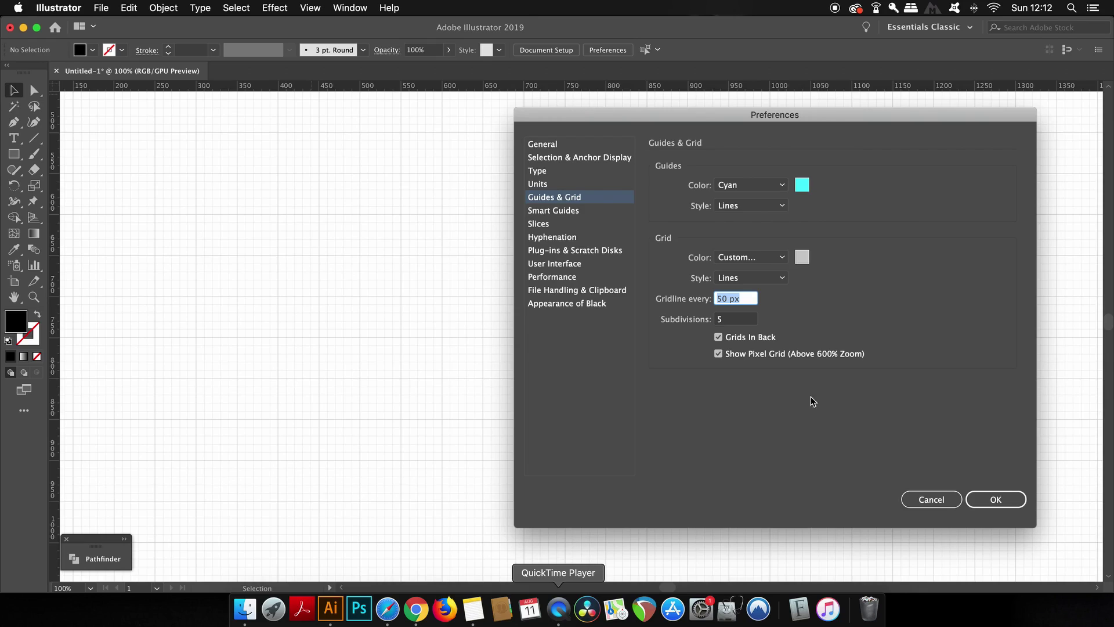
left_click(945, 503)
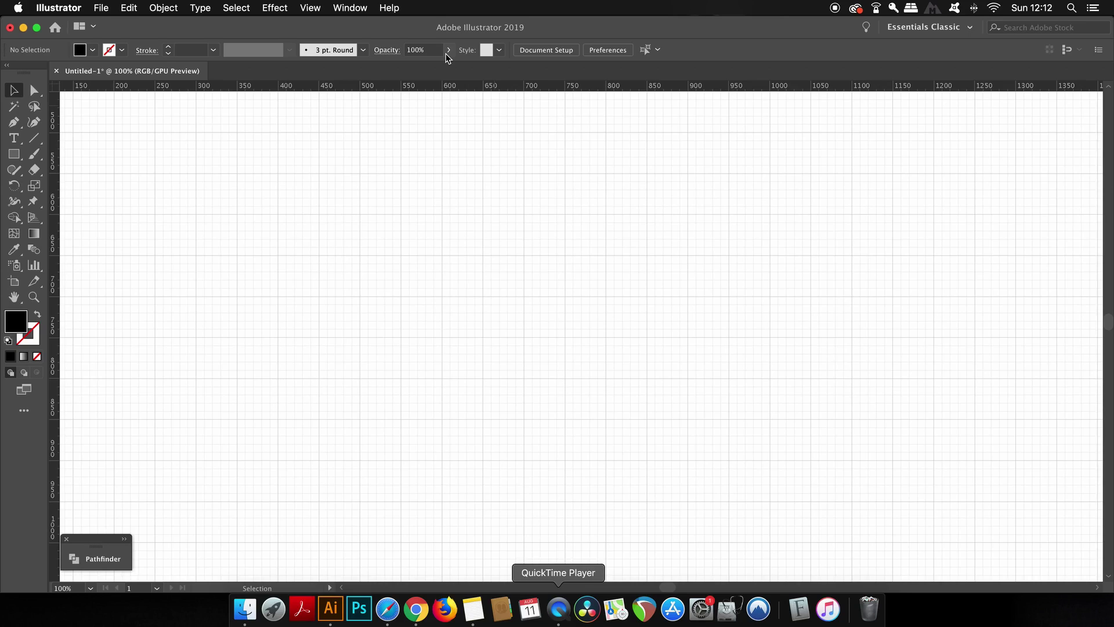
Toggle Snap to Grid off and back on in the View menu, then deselect the square.
left_click(311, 8)
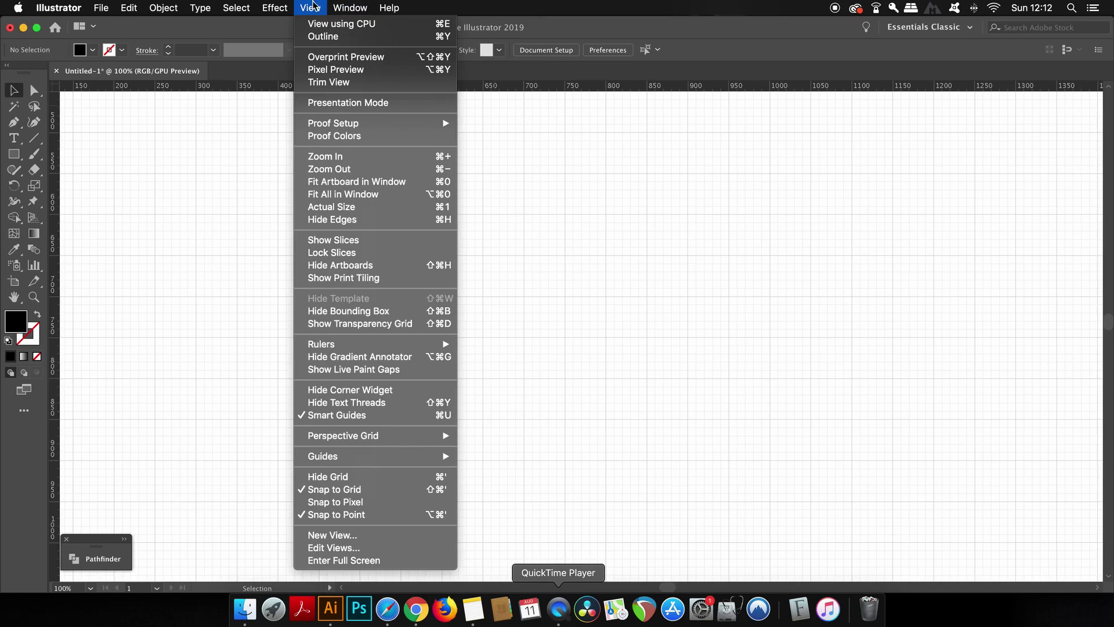
left_click(369, 492)
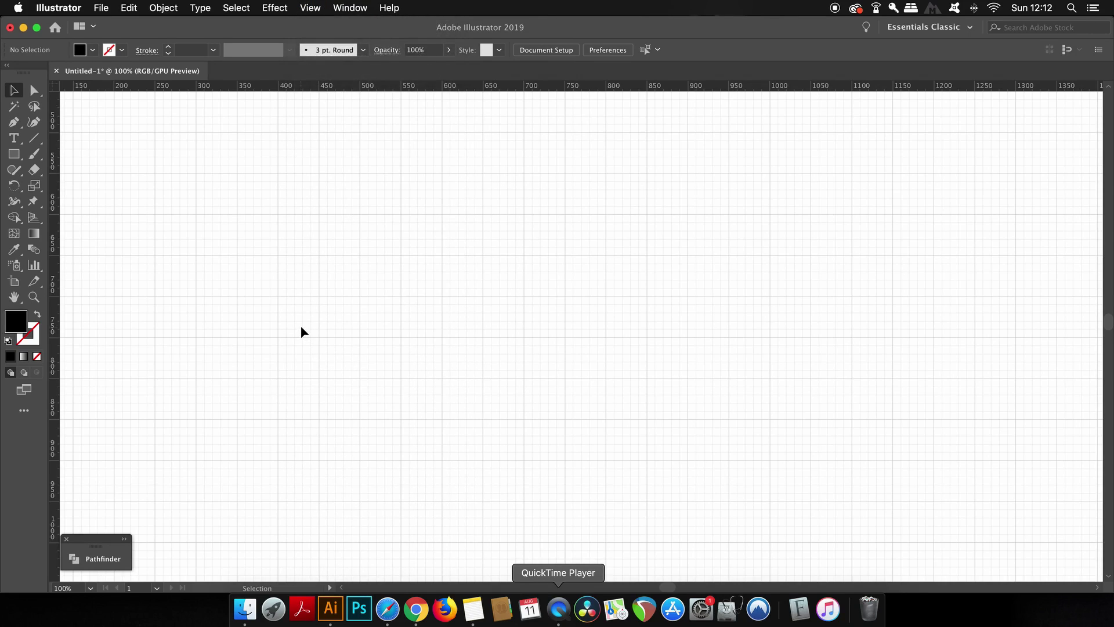
key("shift")
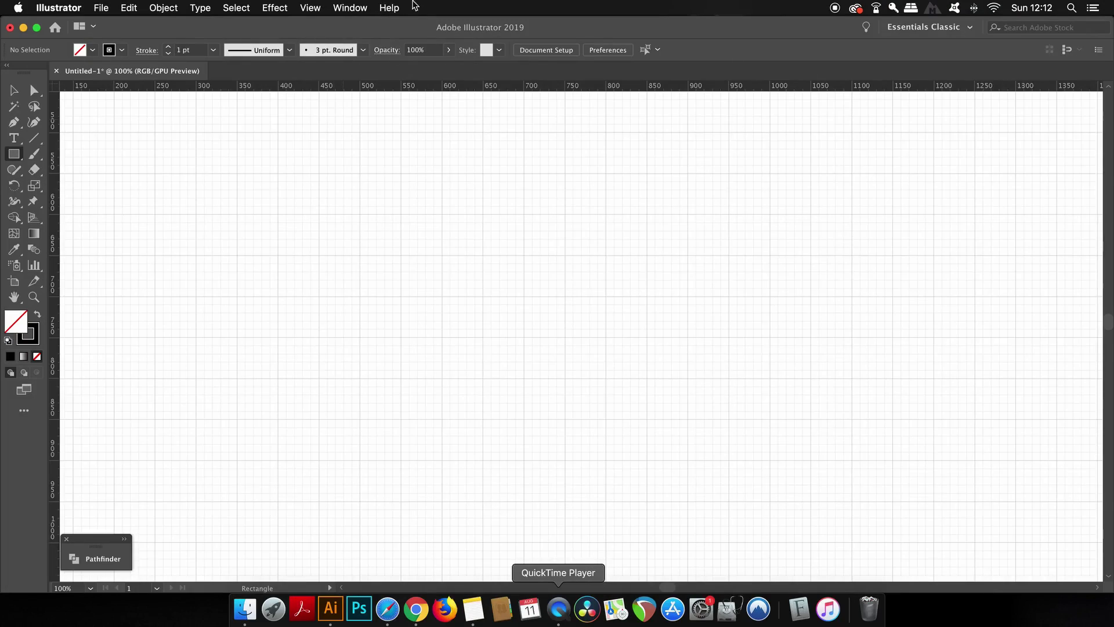
left_click(312, 7)
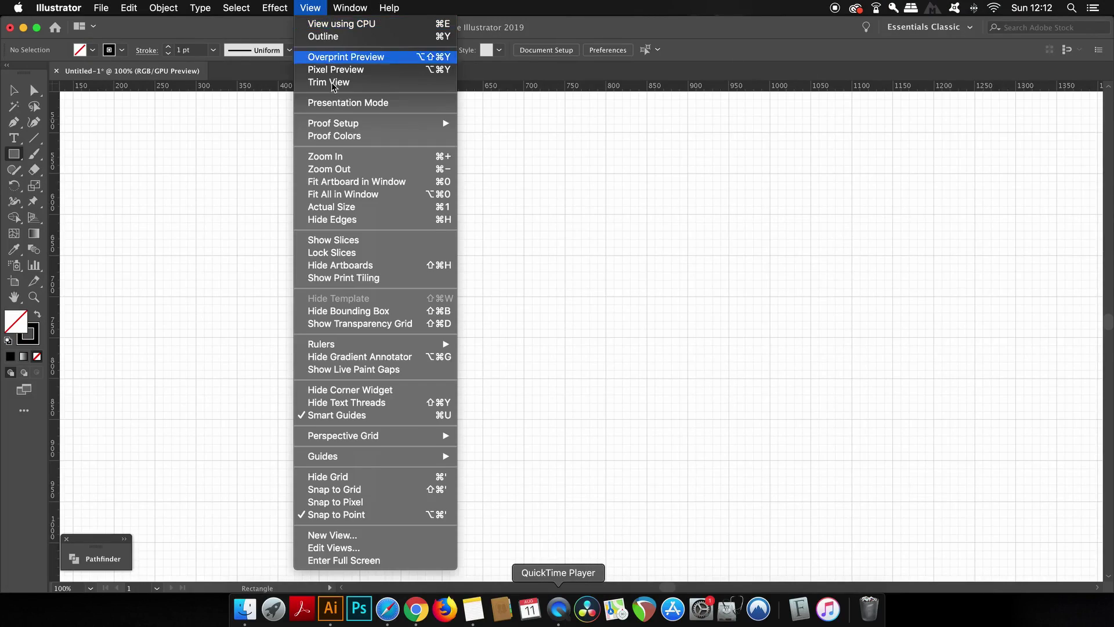
left_click(382, 490)
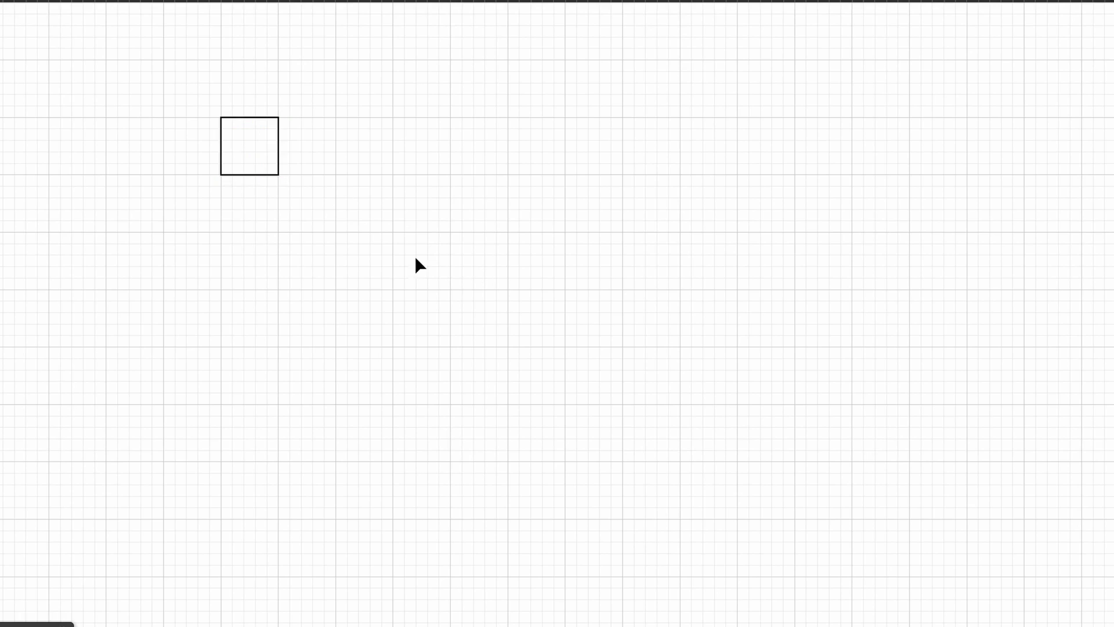
left_click(271, 174)
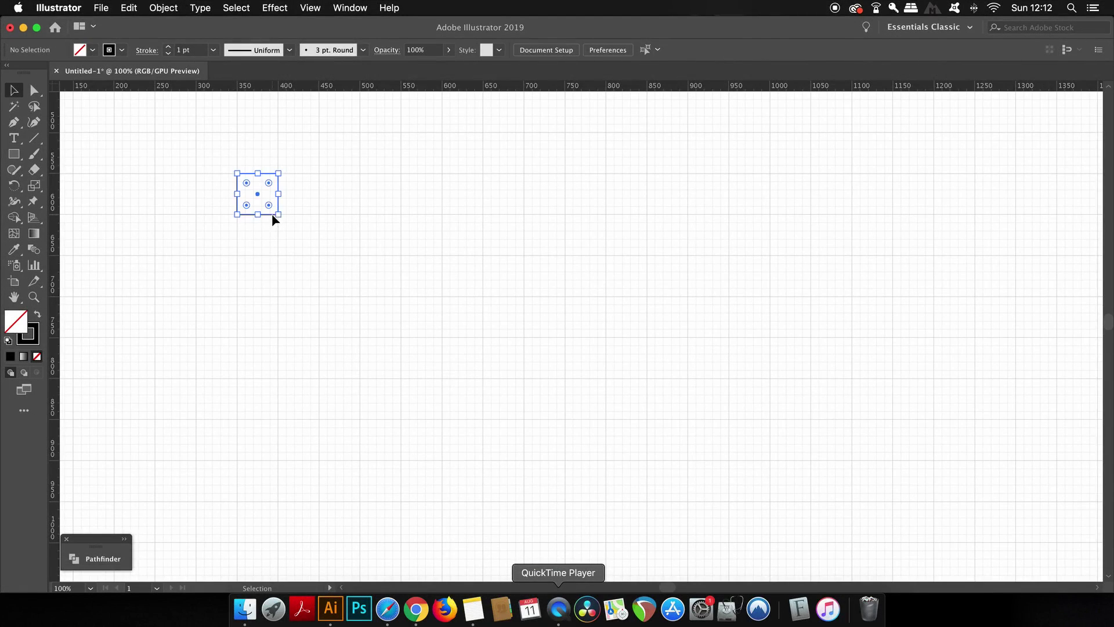
left_click(328, 241)
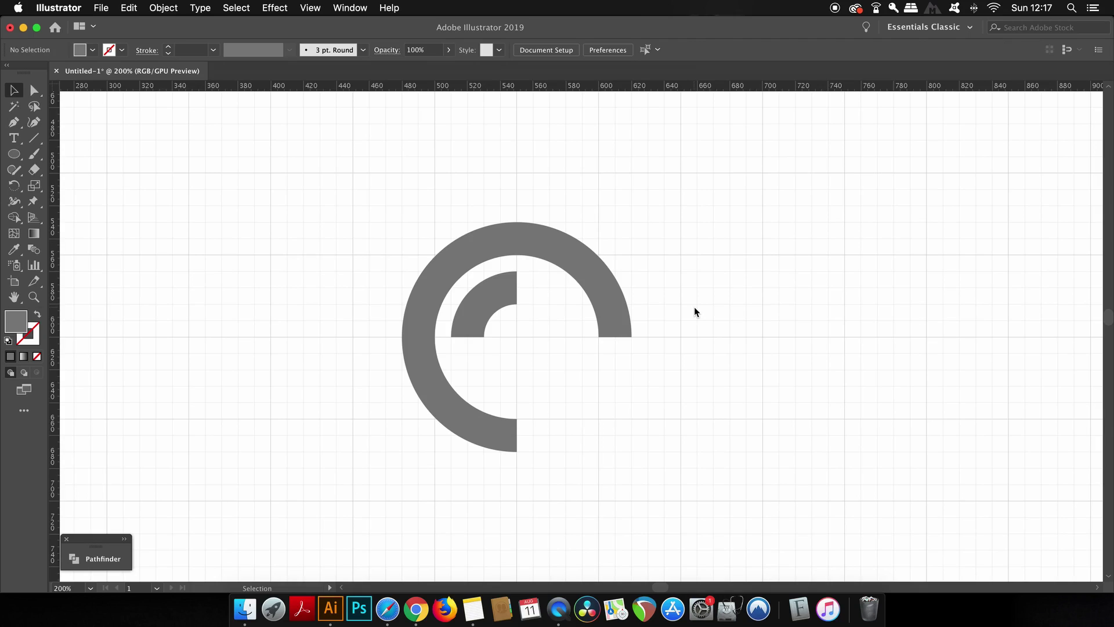
scroll(592, 308, "up", 2)
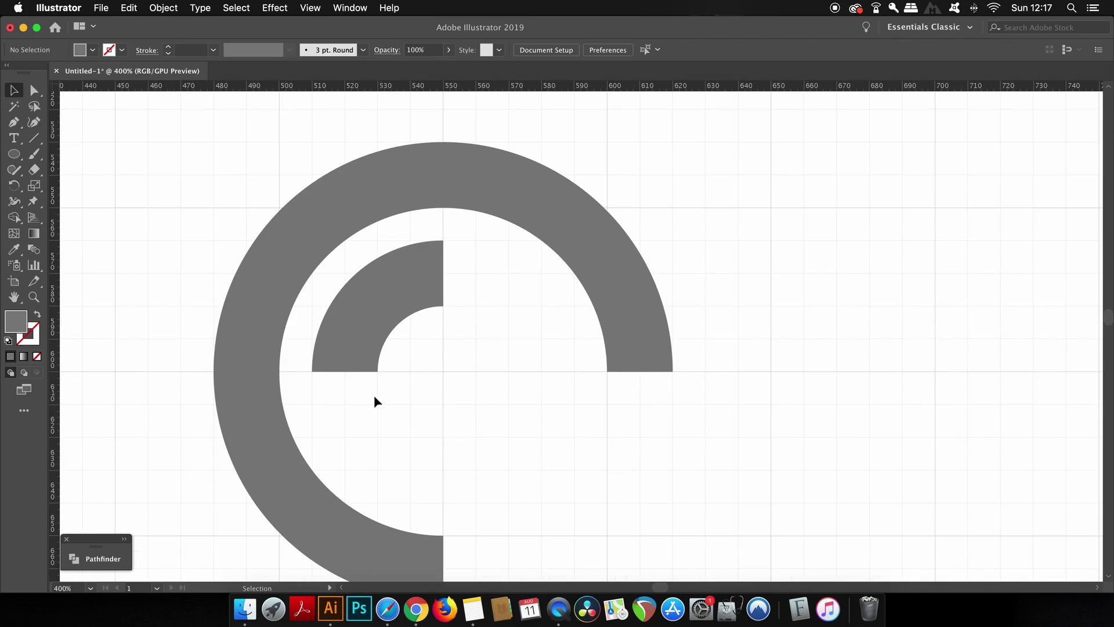
scroll(371, 392, "left", 2)
Shrink the gray logo mark to 50% width and 50% height using the Transform panel.
key("super+a")
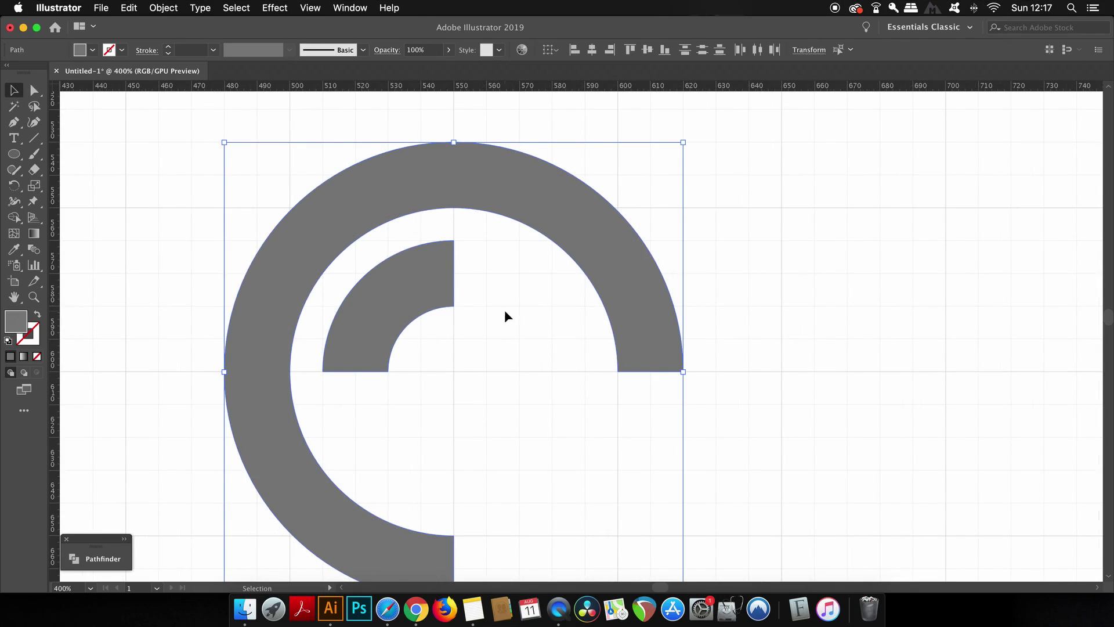
left_click(351, 13)
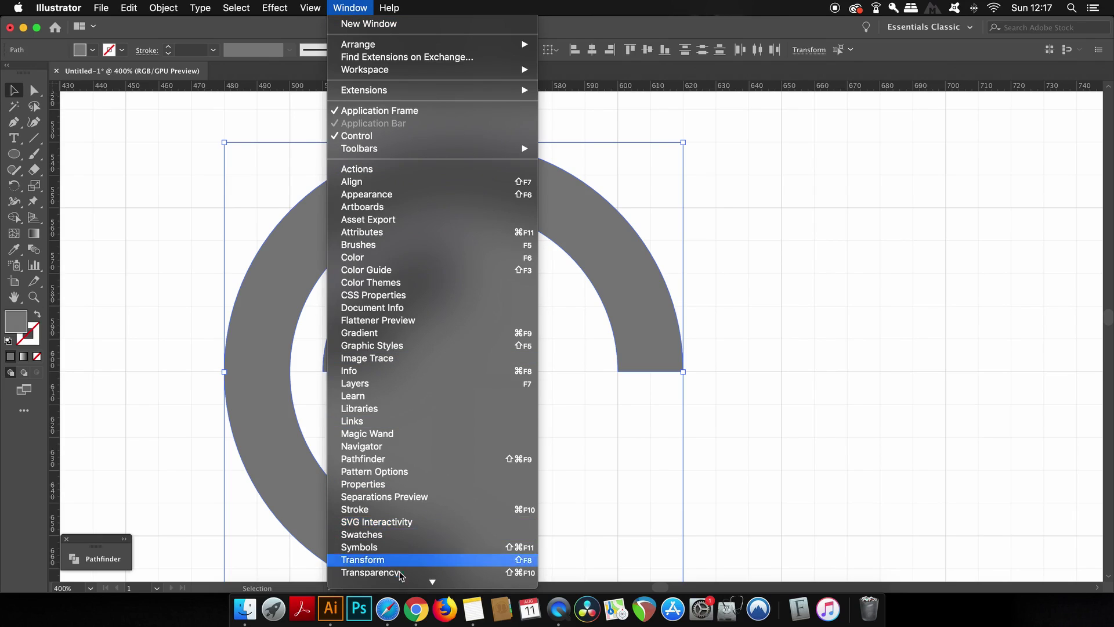
scroll(406, 554, "down", 3)
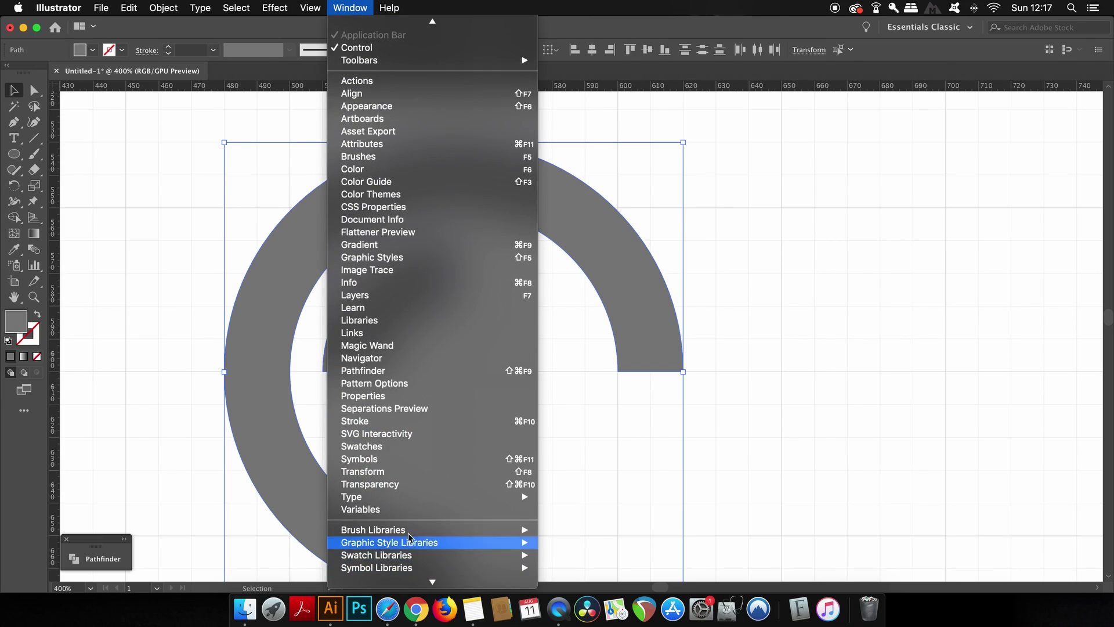
left_click(420, 475)
left_click_drag(737, 118, 836, 171)
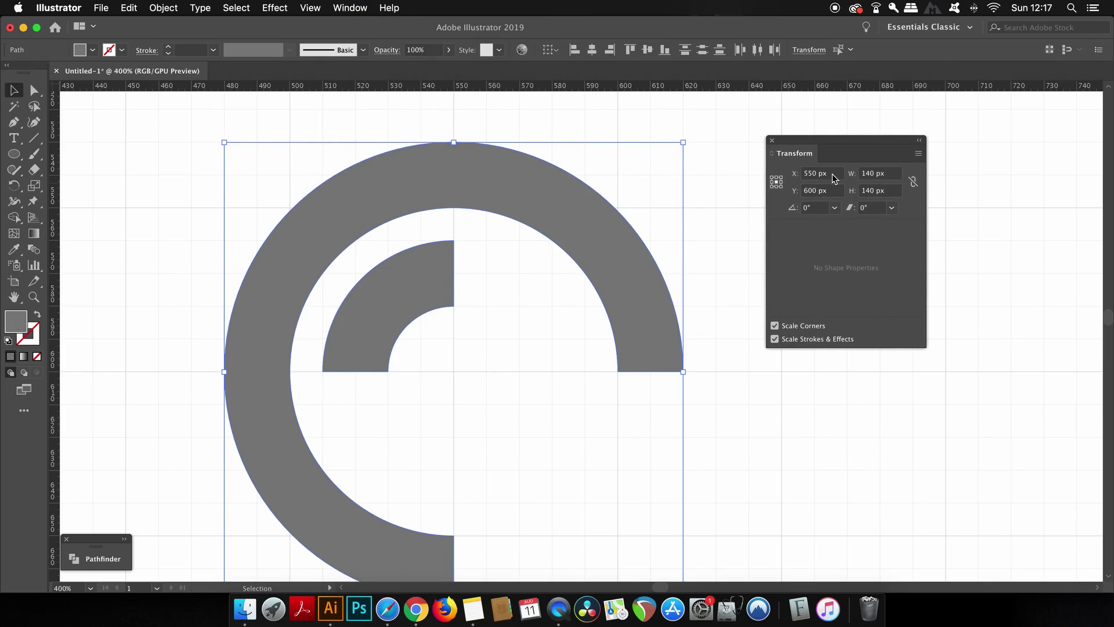
key("Tab")
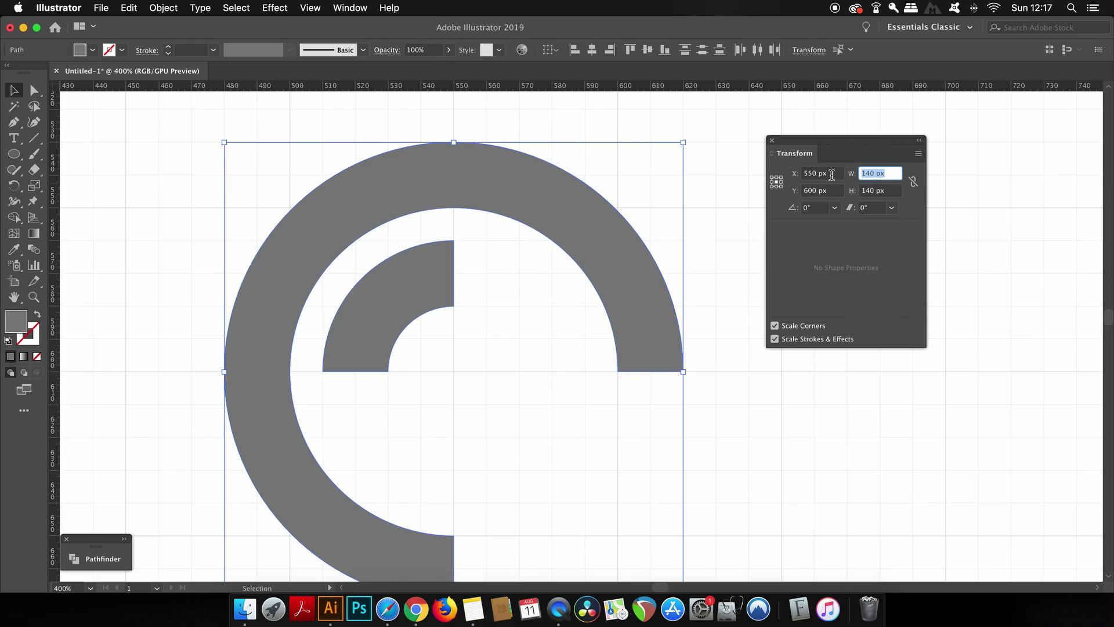
type("50%")
key("Tab")
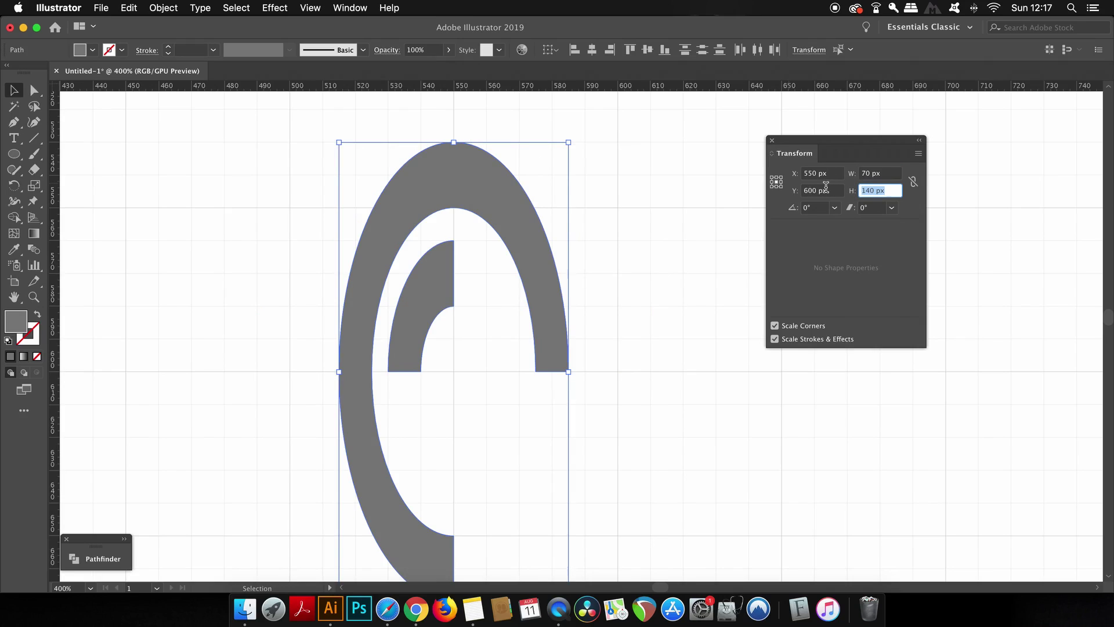
type("50%")
key("Return")
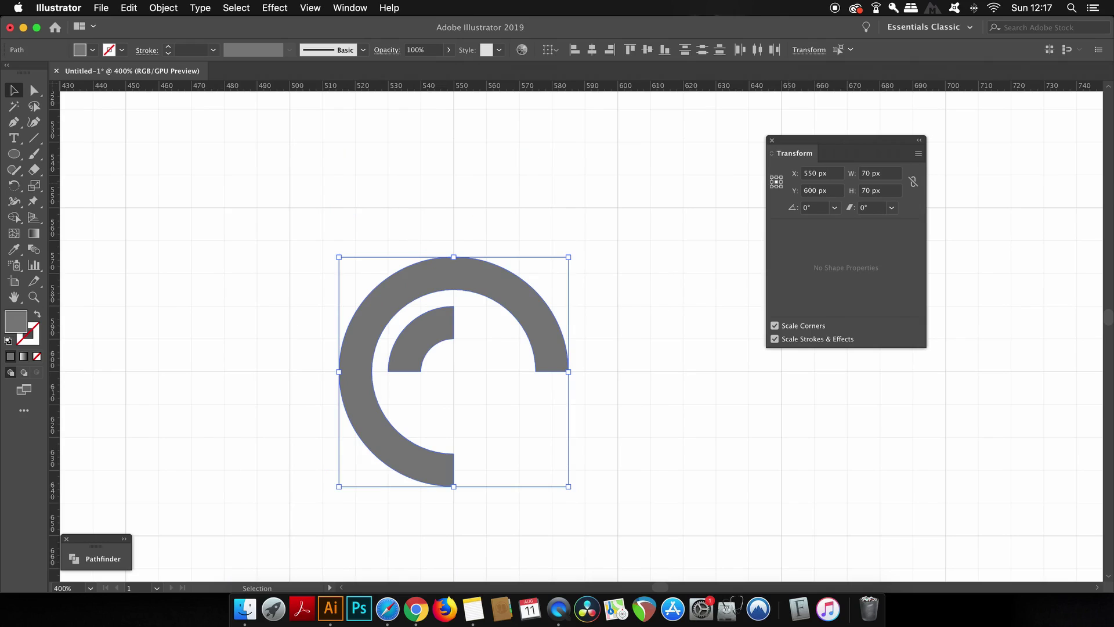
left_click(621, 386)
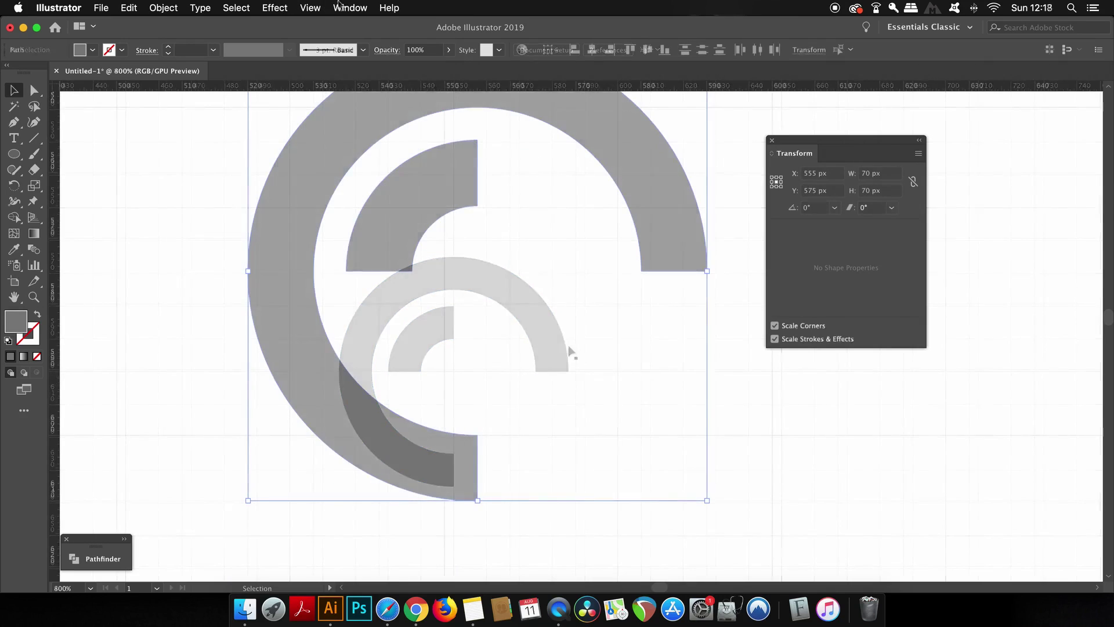
Turn off Snap to Grid and nudge the C shape slightly left.
left_click(348, 7)
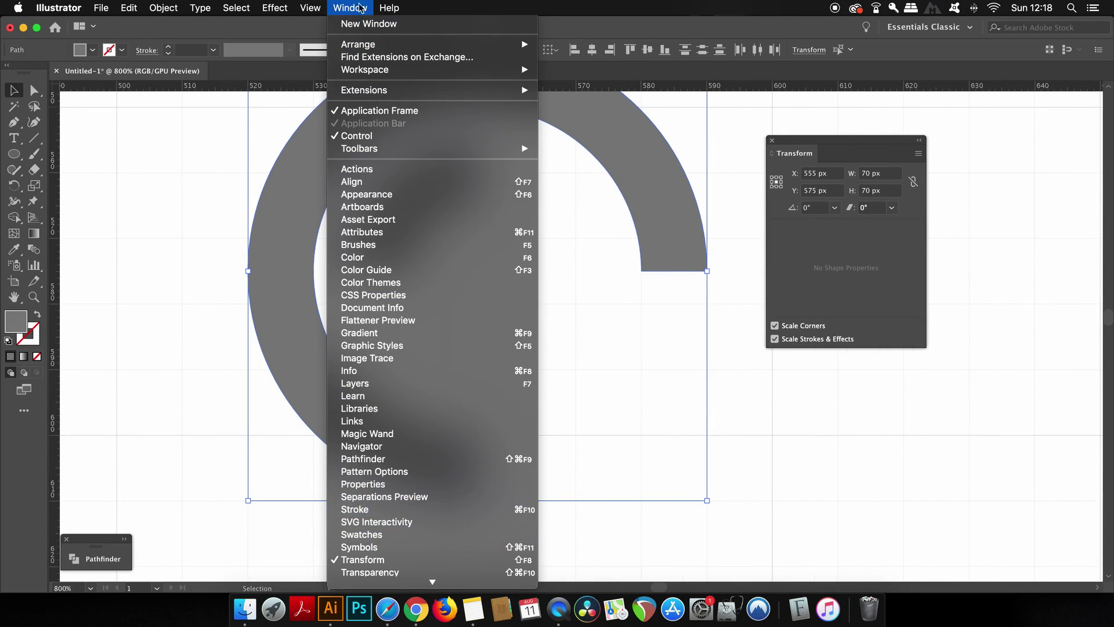
mouse_move(312, 8)
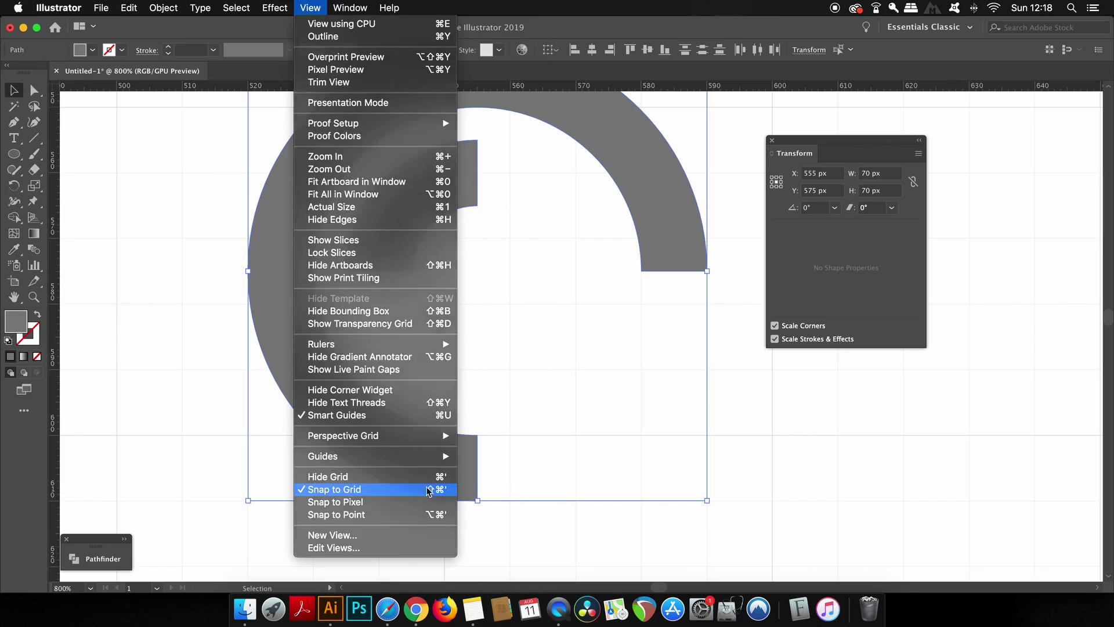
left_click(417, 489)
left_click_drag(445, 472, 383, 502)
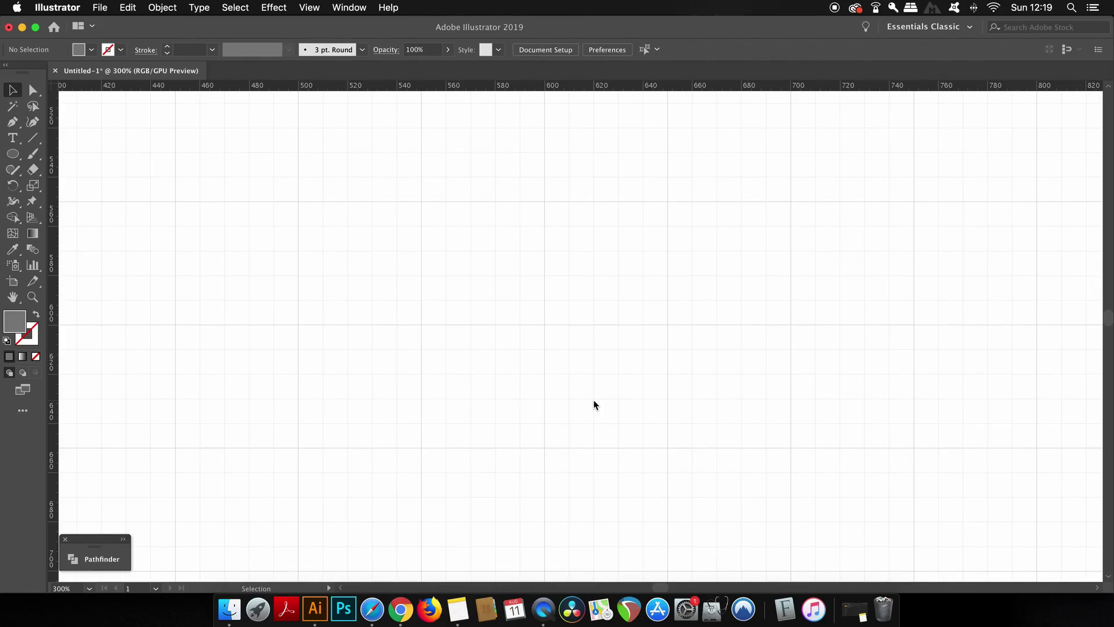
Draw a 100 px outline-only circle with the Ellipse tool, with no fill.
key("shift+x")
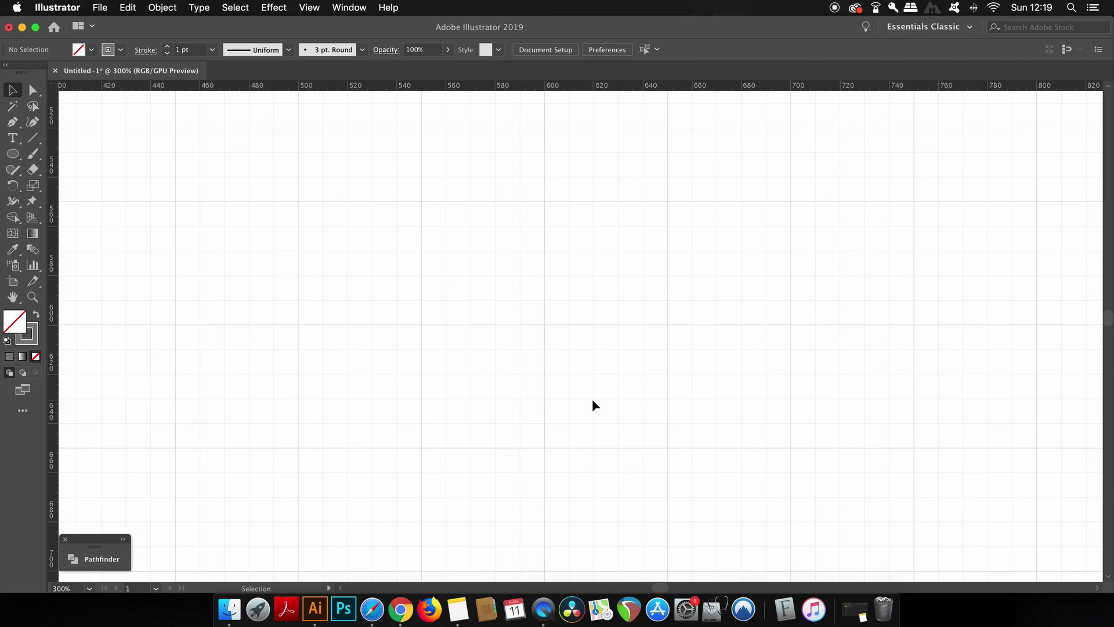
key("l")
left_click_drag(544, 324, 668, 413)
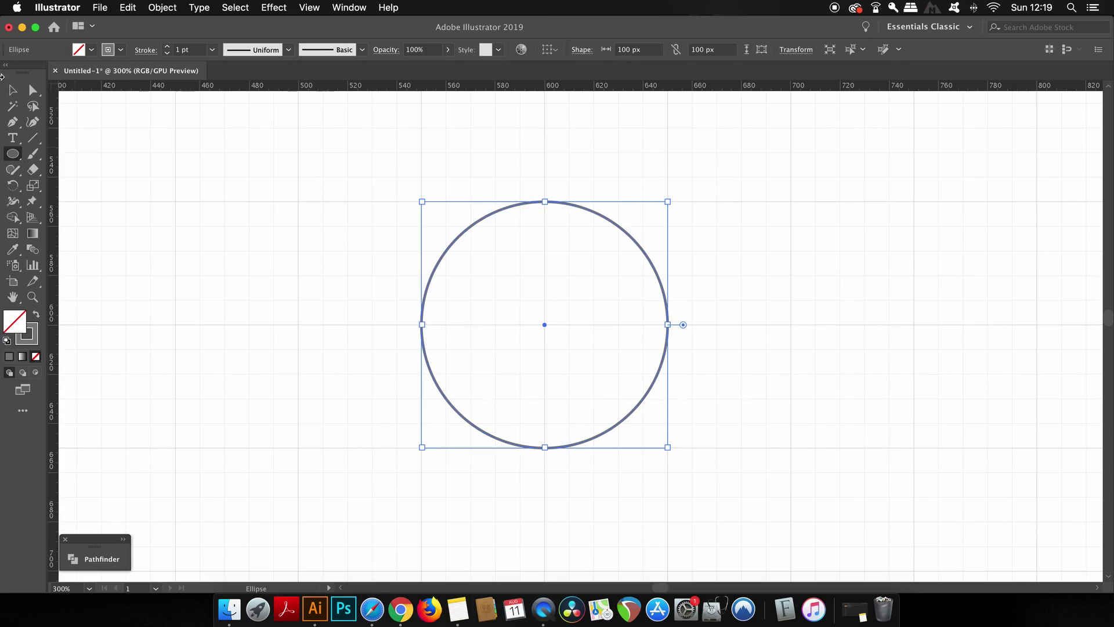
key("v")
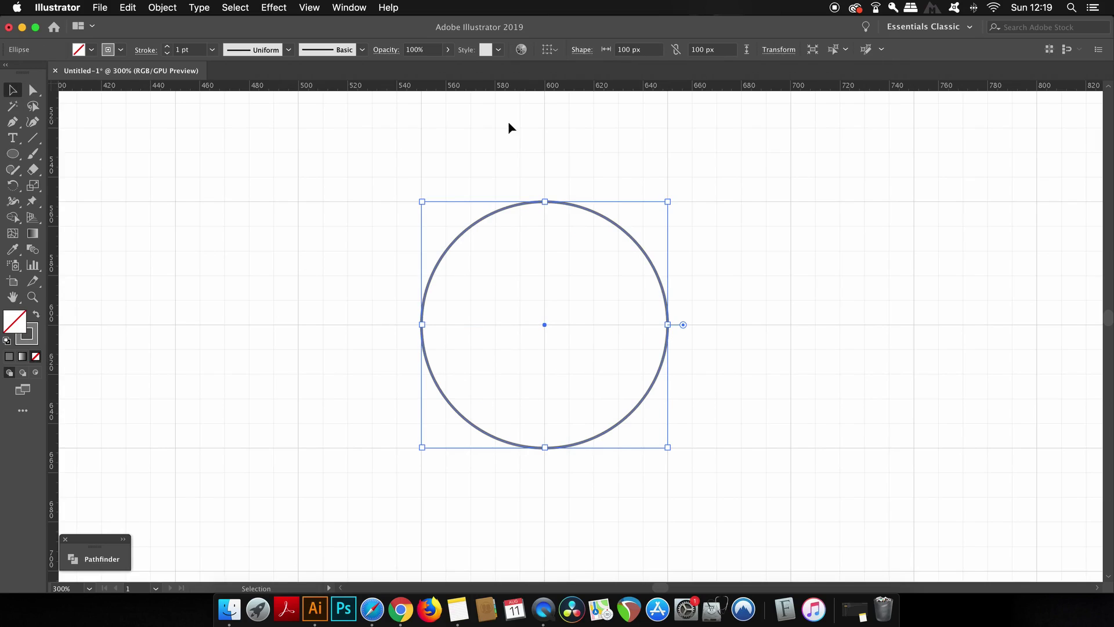
Add concentric 200 px and 300 px circle copies around the same centre.
scroll(516, 280, "down", 1)
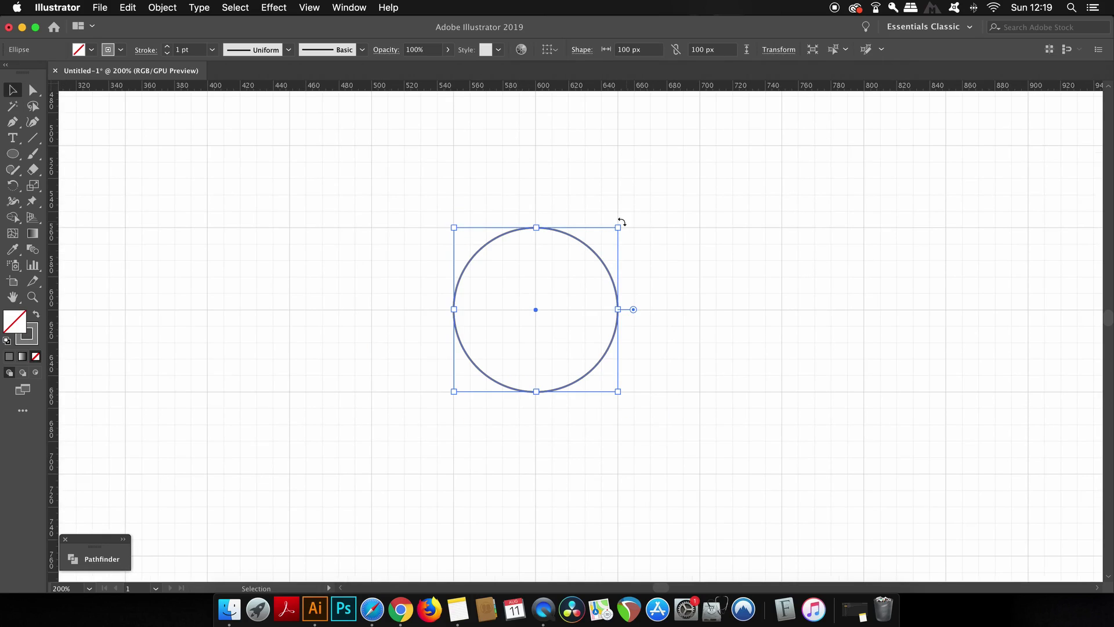
mouse_move(621, 226)
left_mouse_down()
mouse_move(667, 203)
mouse_move(652, 191)
mouse_move(721, 151)
left_mouse_up()
scroll(765, 299, "down", 1)
scroll(348, 231, "right", 2)
scroll(348, 231, "up", 2)
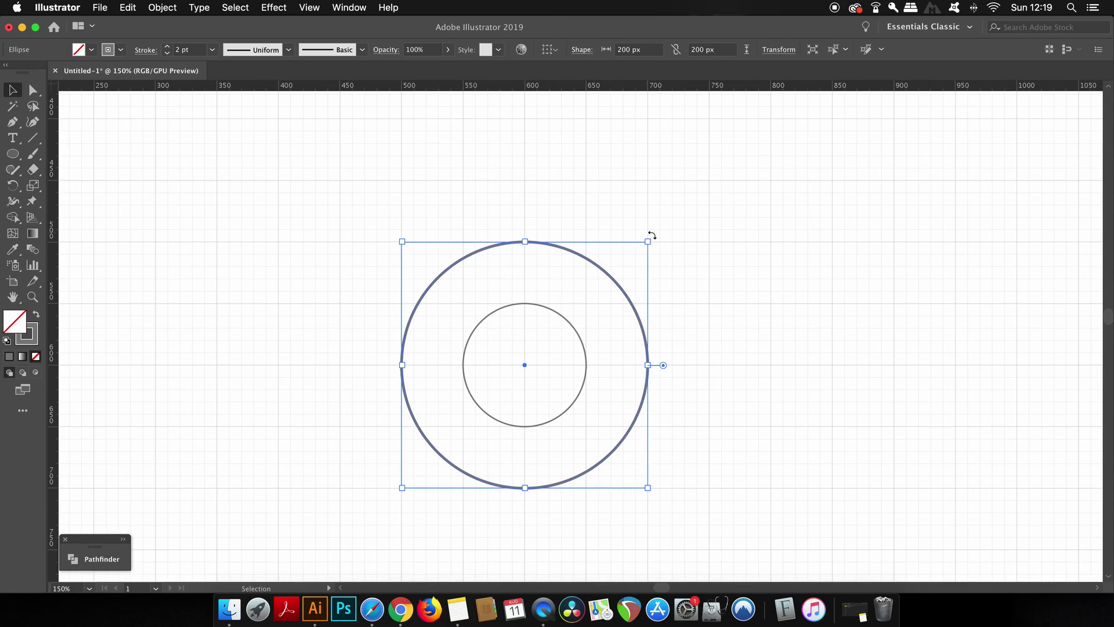
left_click_drag(647, 241, 732, 188)
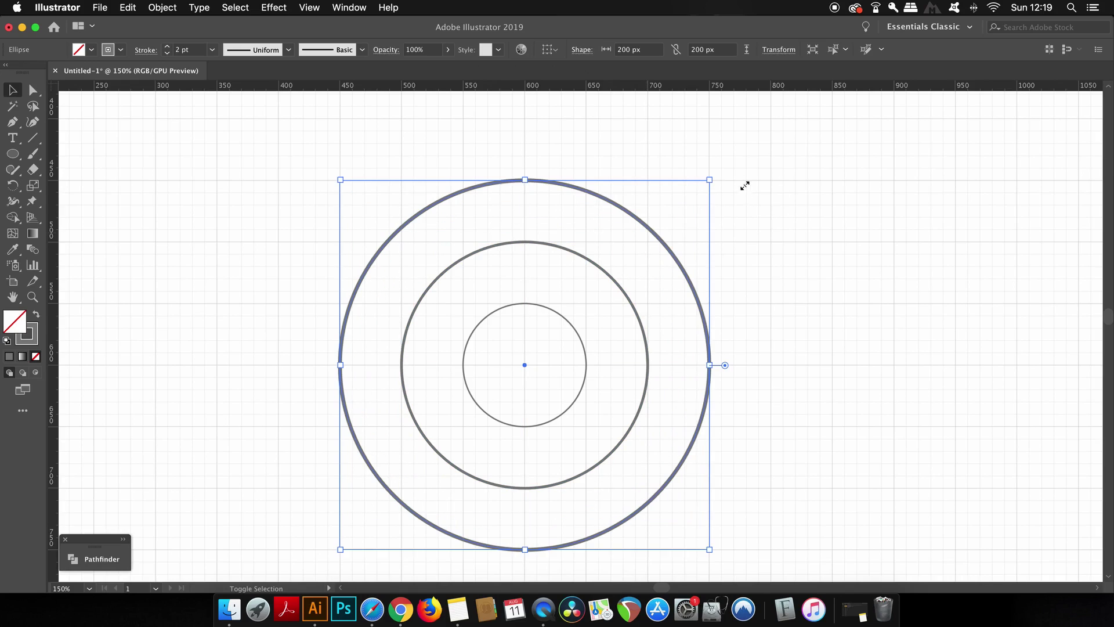
scroll(769, 270, "right", 3)
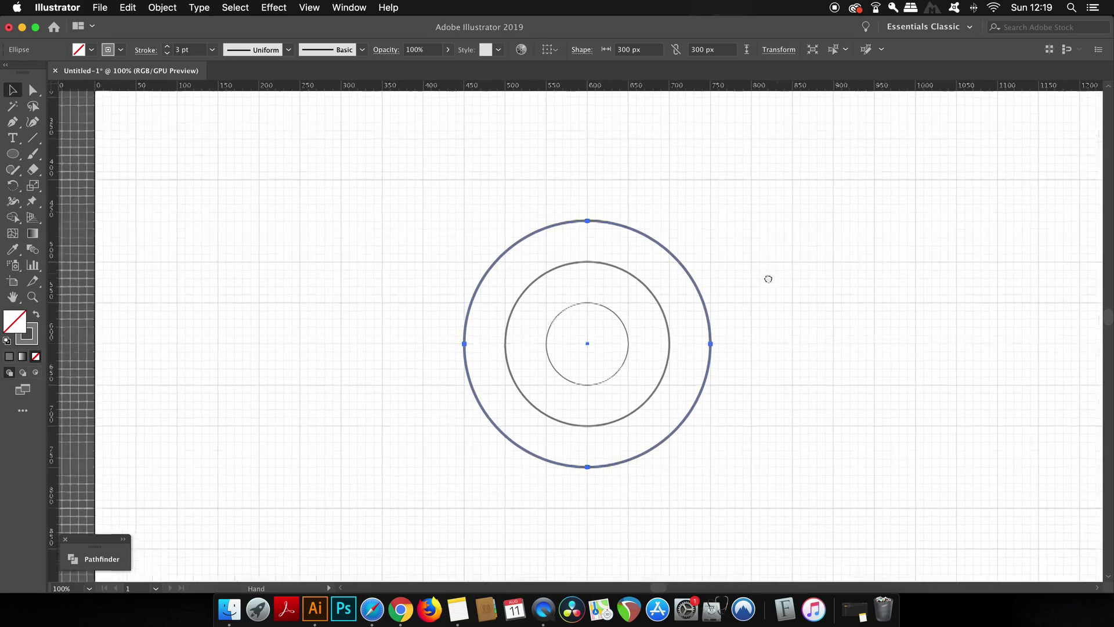
Set the three circles' strokes to 0.5 pt and place an overlapping copy to the left.
left_click_drag(362, 187, 651, 421)
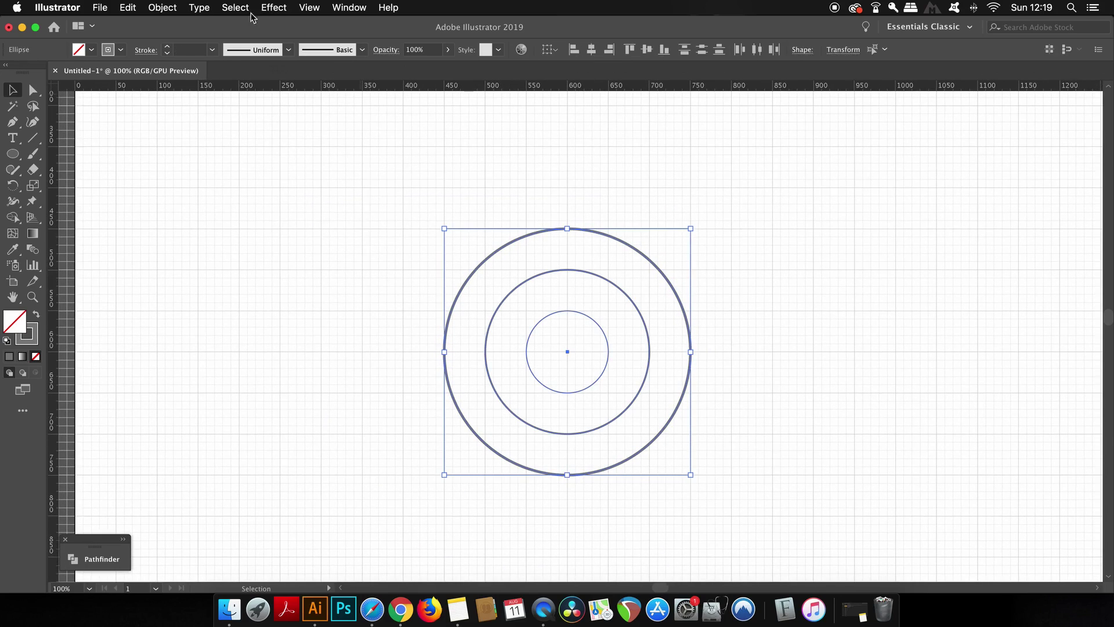
left_click(212, 49)
left_click(229, 78)
left_click(359, 167)
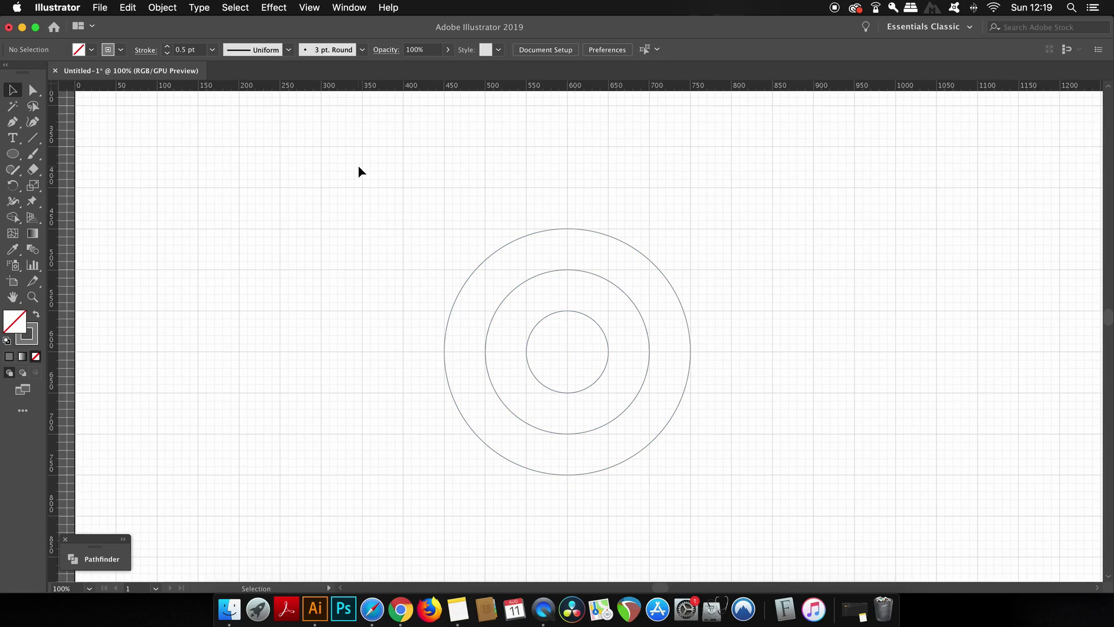
left_click_drag(376, 221, 734, 465)
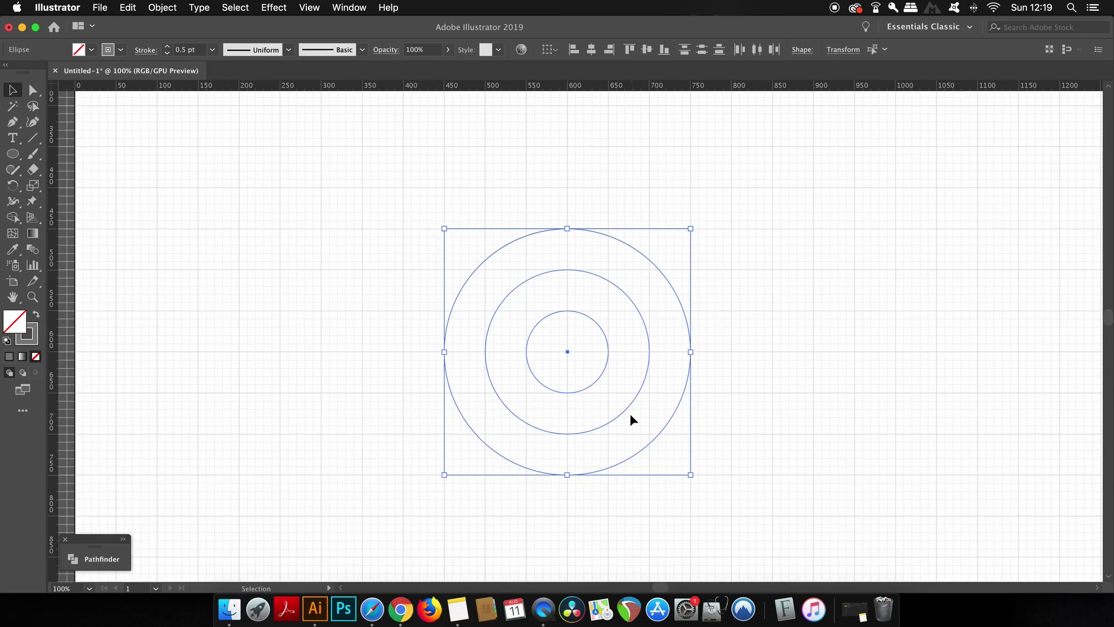
left_click_drag(632, 409, 515, 411)
left_click(761, 409)
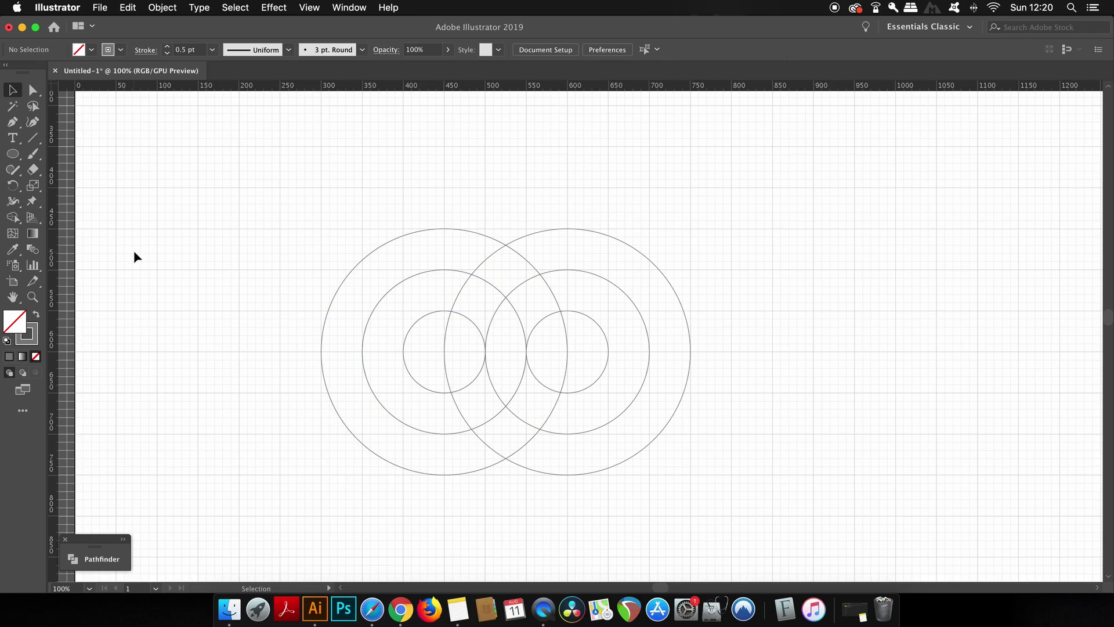
key("p")
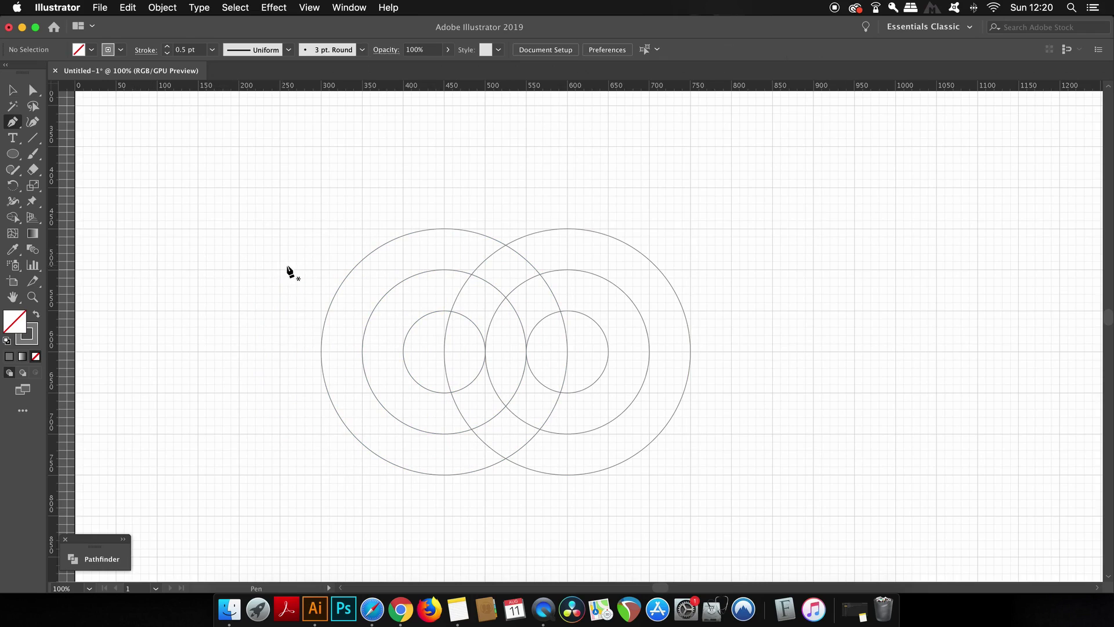
Draw a horizontal line at the circles' top edge and repeat copies 50 px apart downward.
left_click(280, 229)
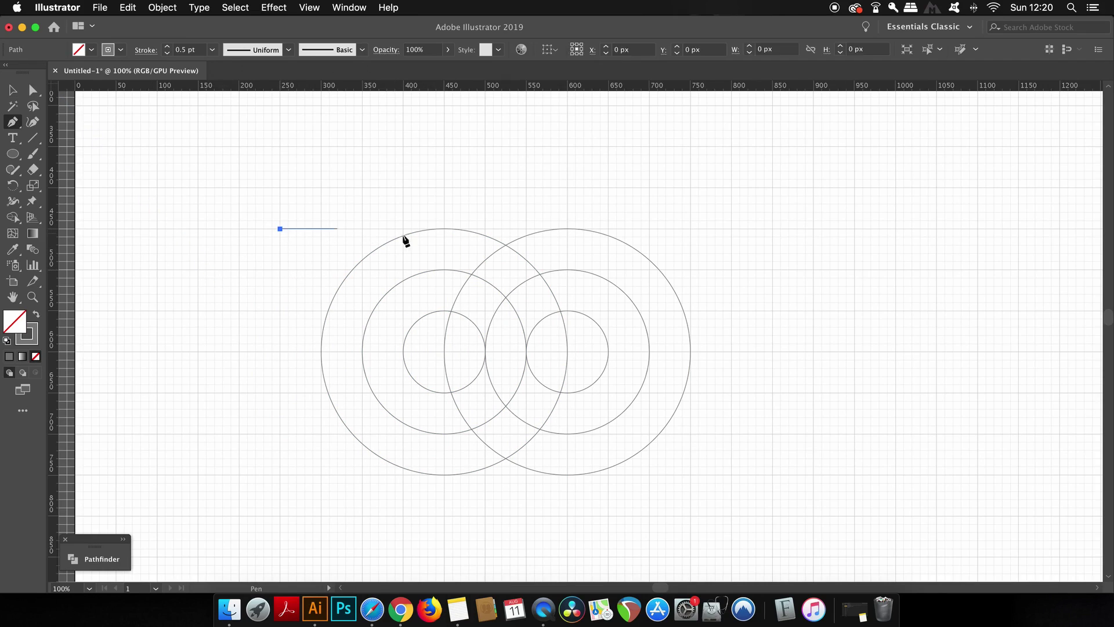
left_click(732, 230)
key("v")
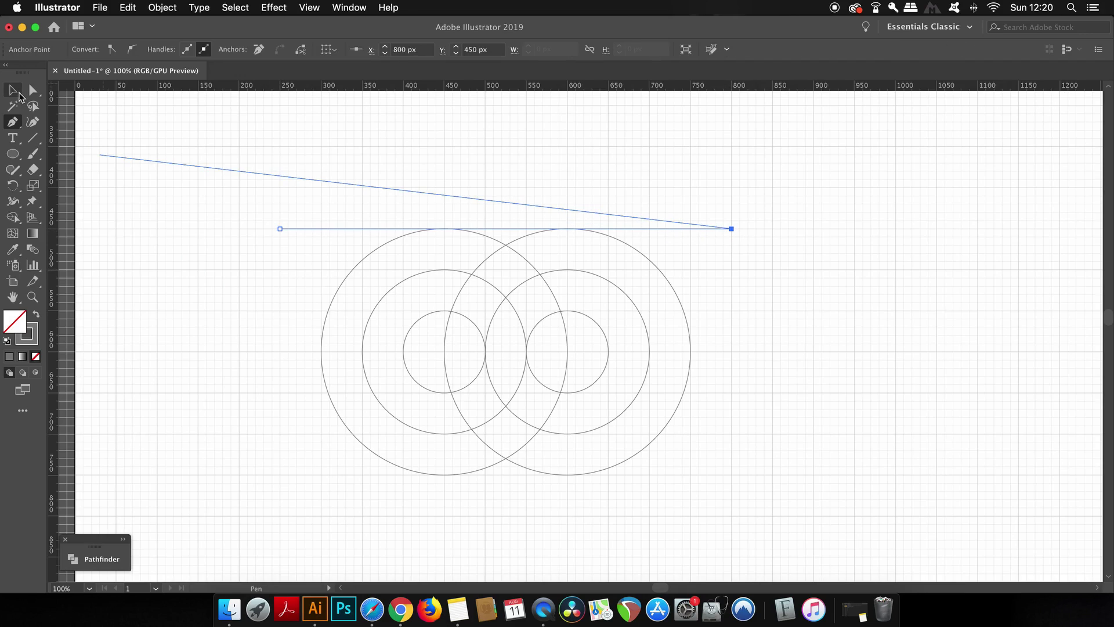
left_click(279, 151)
left_click_drag(678, 229, 684, 275)
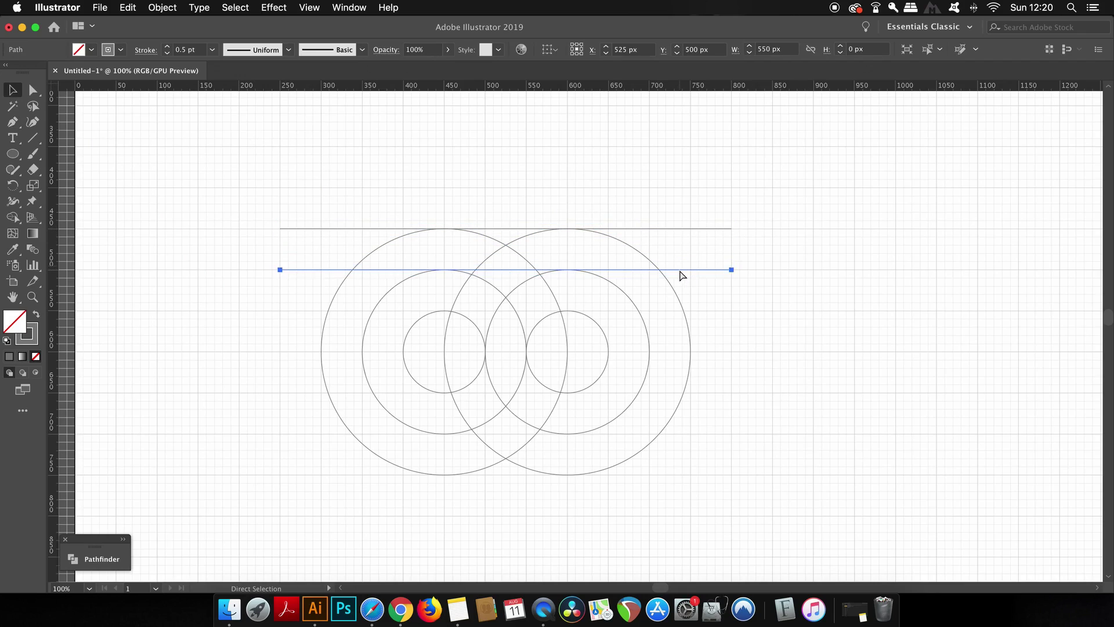
key("super+d")
key("super+d")
key("super+d")
key("super+d")
key("super+d")
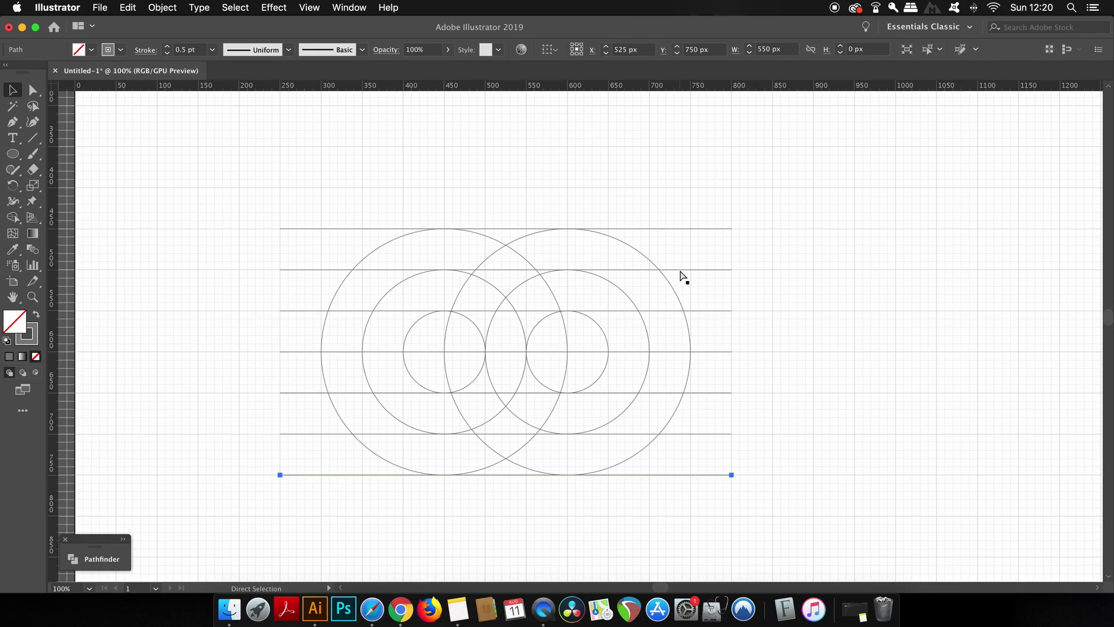
key("v")
left_click(774, 274)
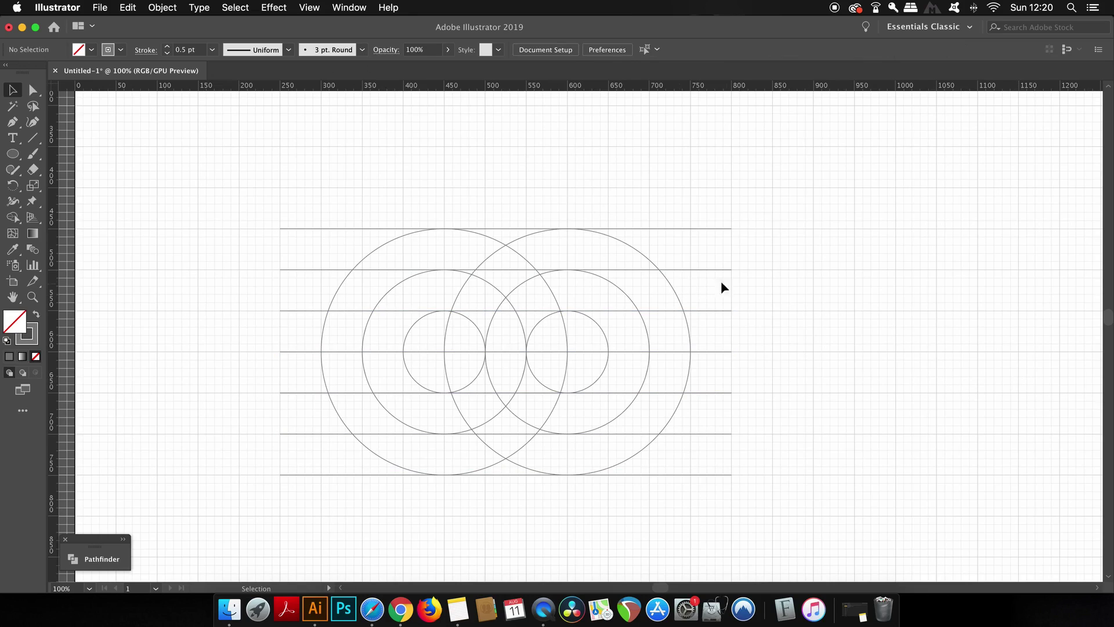
Select all the circles and lines and switch to the Shape Builder tool.
left_click_drag(230, 154, 777, 509)
scroll(576, 422, "up", 1)
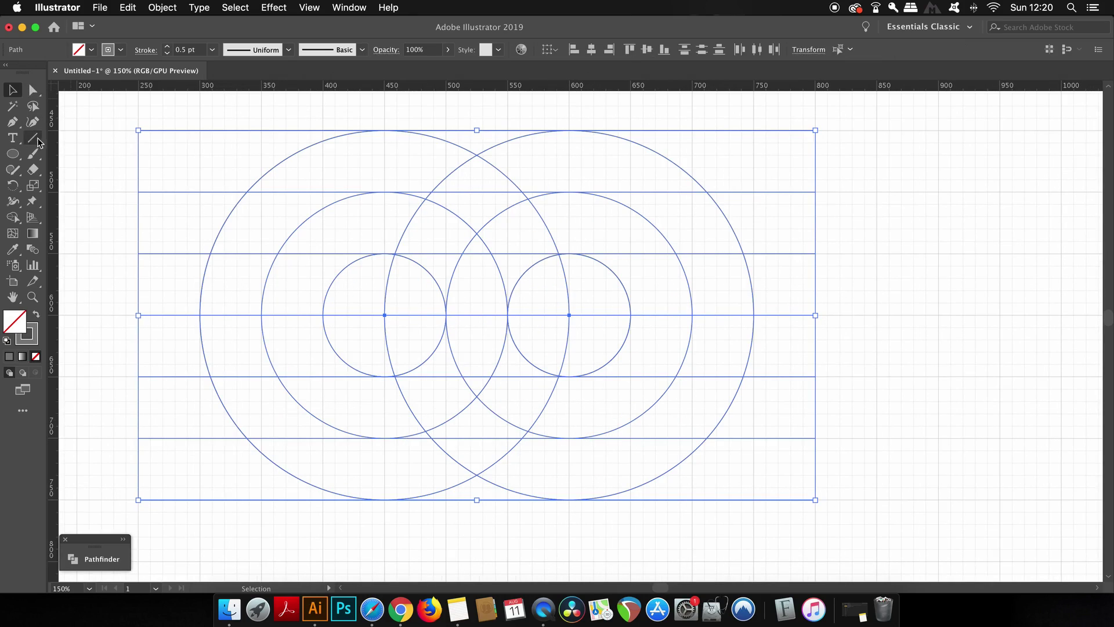
left_click(14, 202)
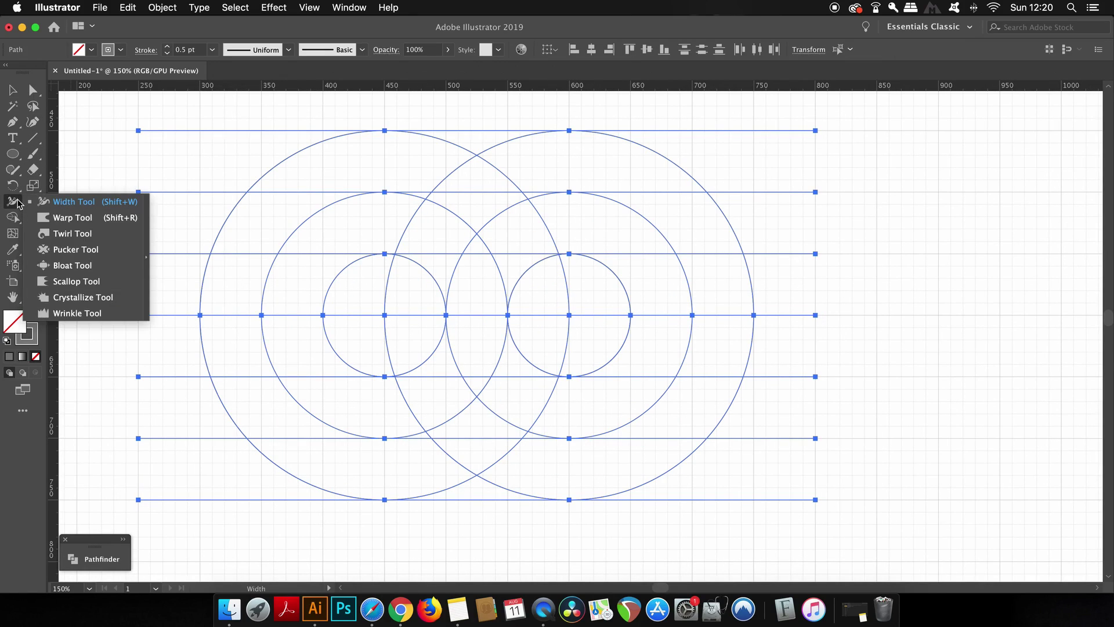
left_click(12, 217)
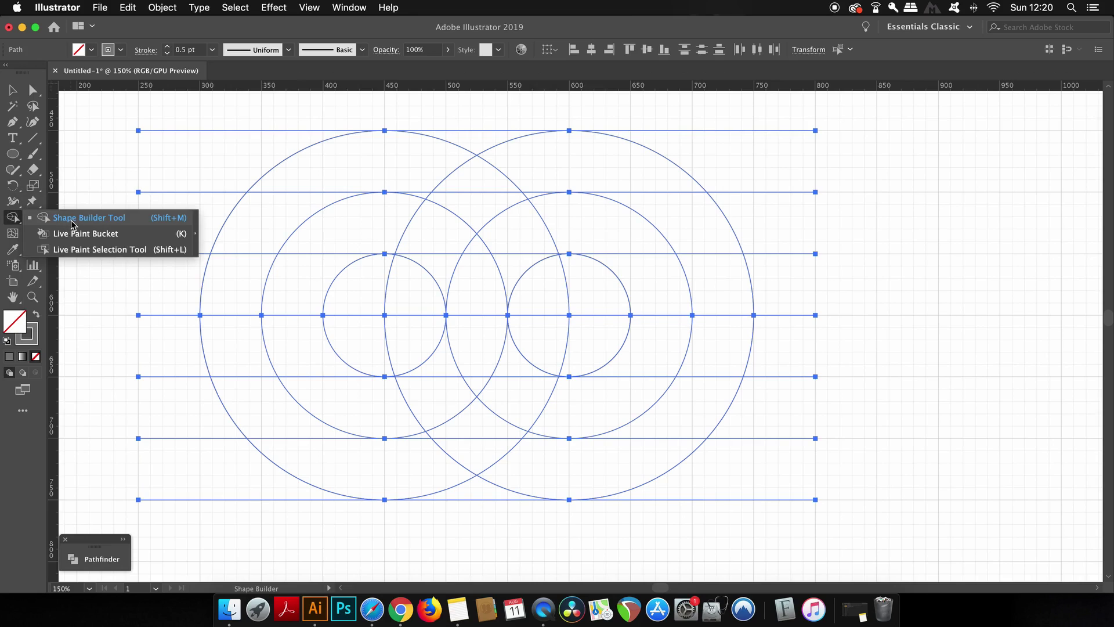
left_click(72, 224)
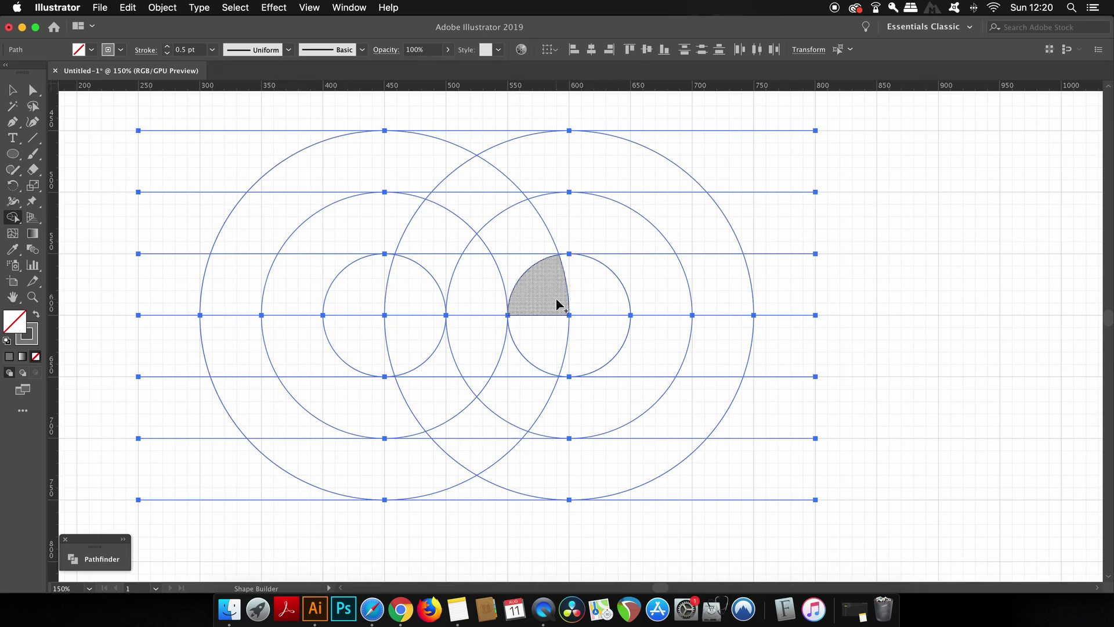
Merge the band, lower half-circle, top lens and triangle regions; delete segments outside the right circle.
mouse_move(557, 303)
left_mouse_down()
mouse_move(516, 276)
mouse_move(381, 289)
left_mouse_up()
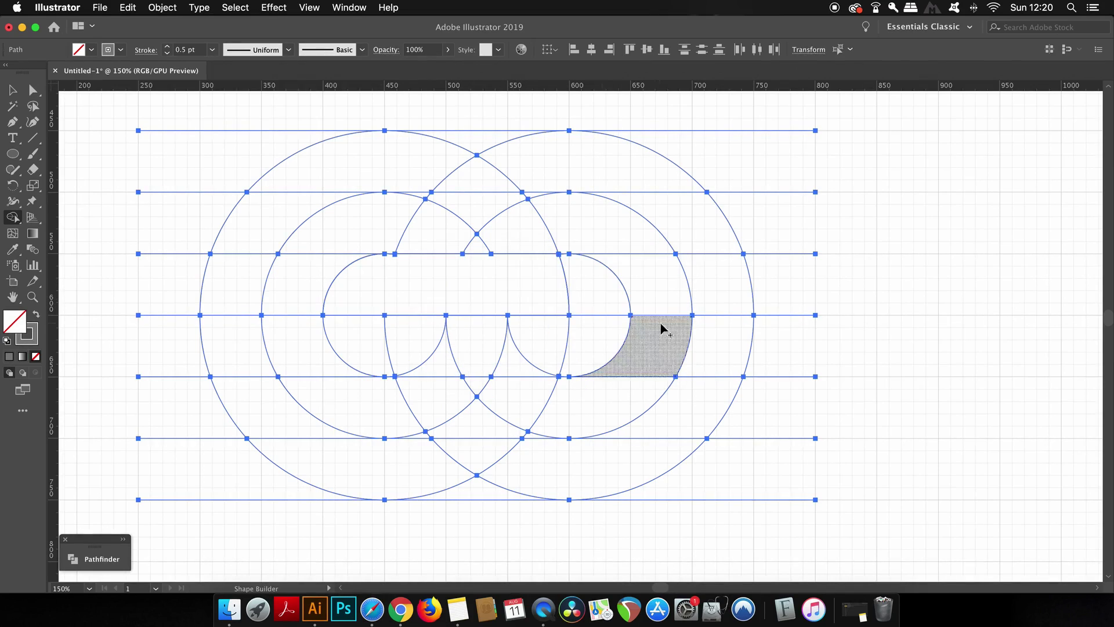
left_click(390, 295)
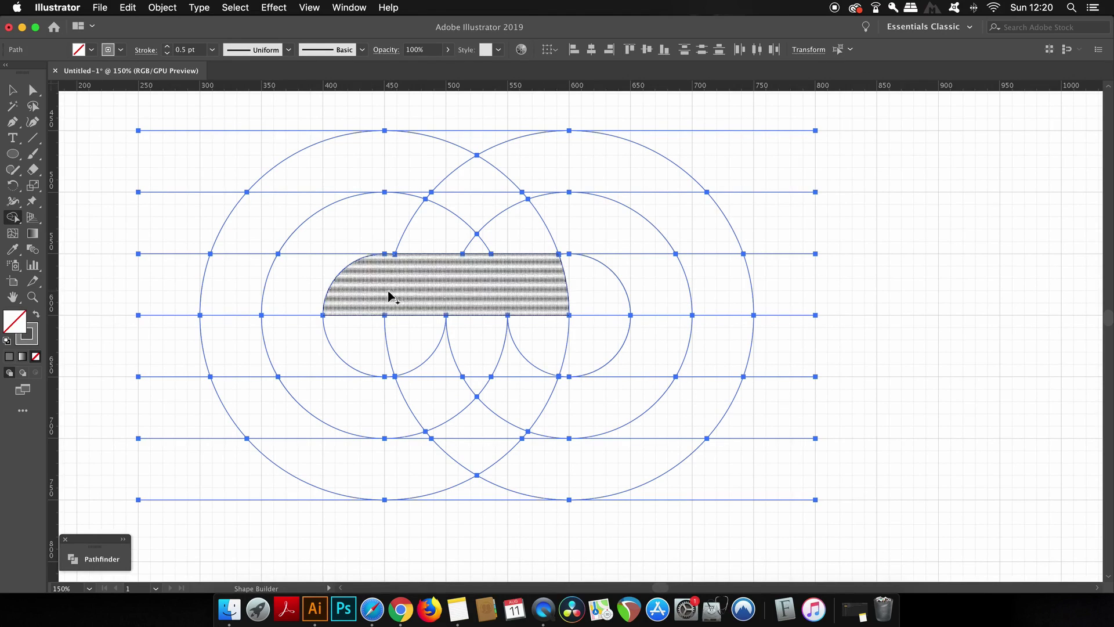
left_click(418, 319)
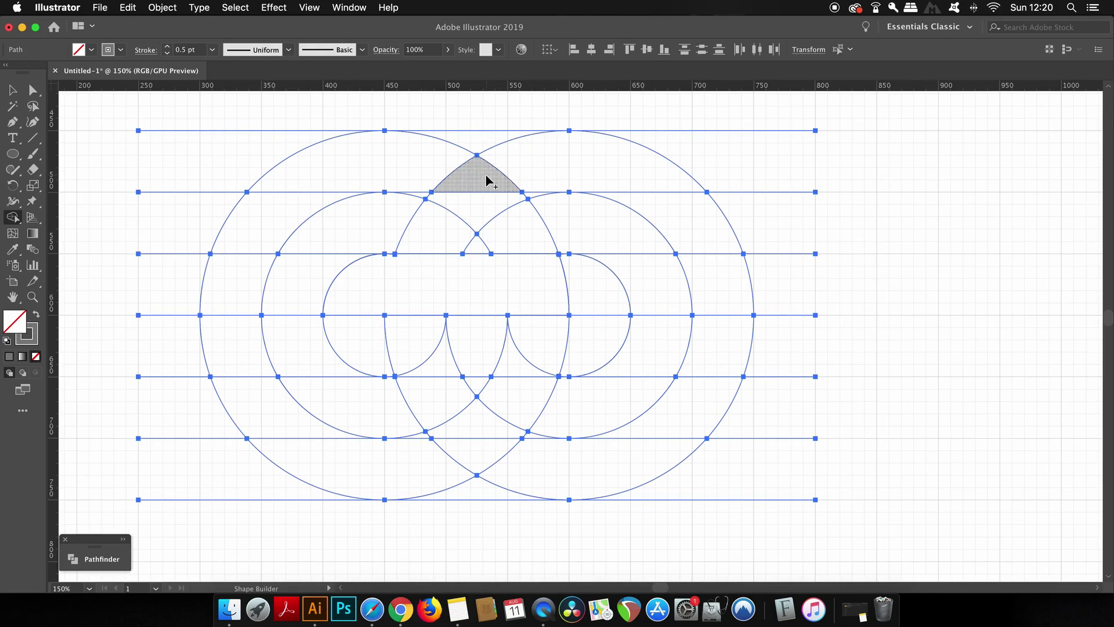
mouse_move(487, 180)
left_mouse_down()
mouse_move(583, 167)
mouse_move(647, 188)
mouse_move(700, 265)
mouse_move(710, 343)
mouse_move(679, 421)
mouse_move(651, 450)
mouse_move(607, 464)
mouse_move(514, 452)
mouse_move(480, 440)
mouse_move(458, 413)
left_mouse_up()
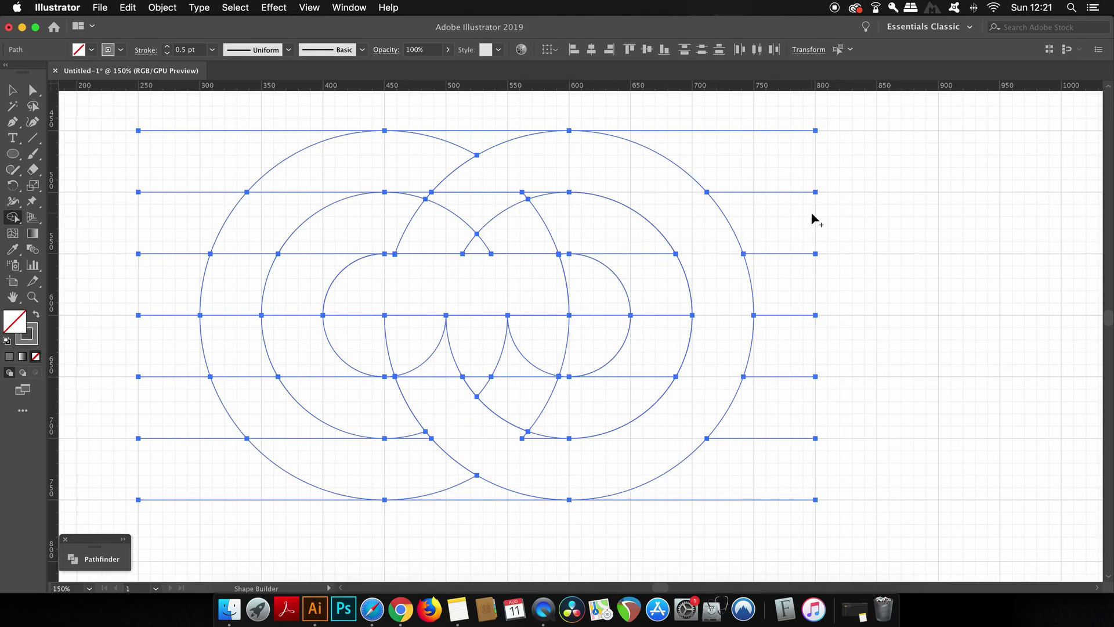
left_click_drag(746, 117, 769, 158)
mouse_move(798, 249)
left_mouse_down()
mouse_move(812, 374)
mouse_move(771, 510)
left_mouse_up()
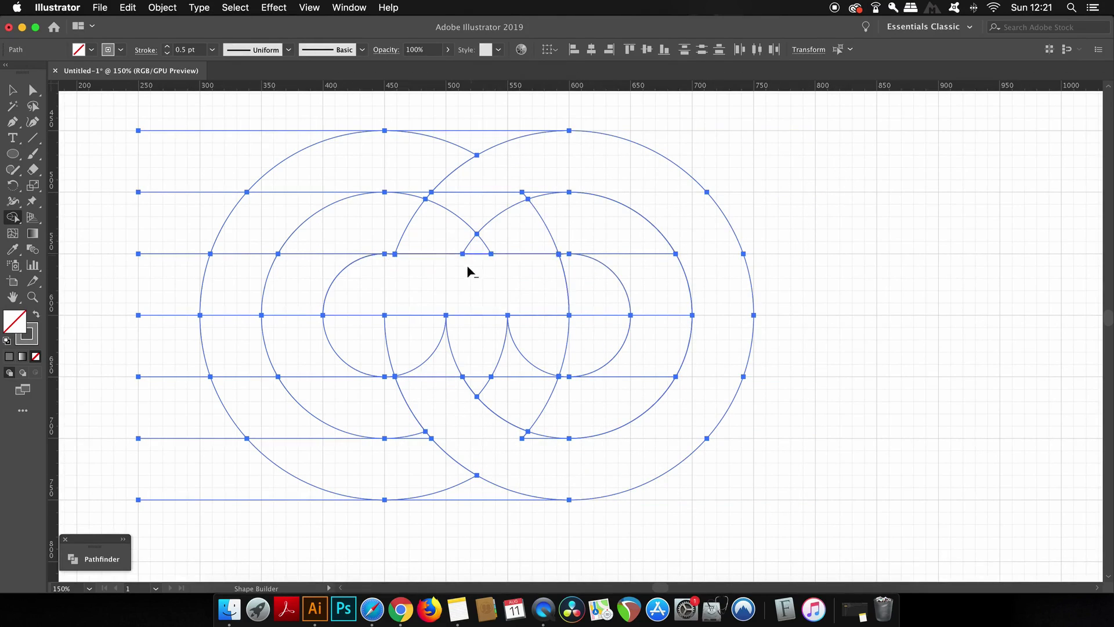
left_click_drag(473, 241, 546, 242)
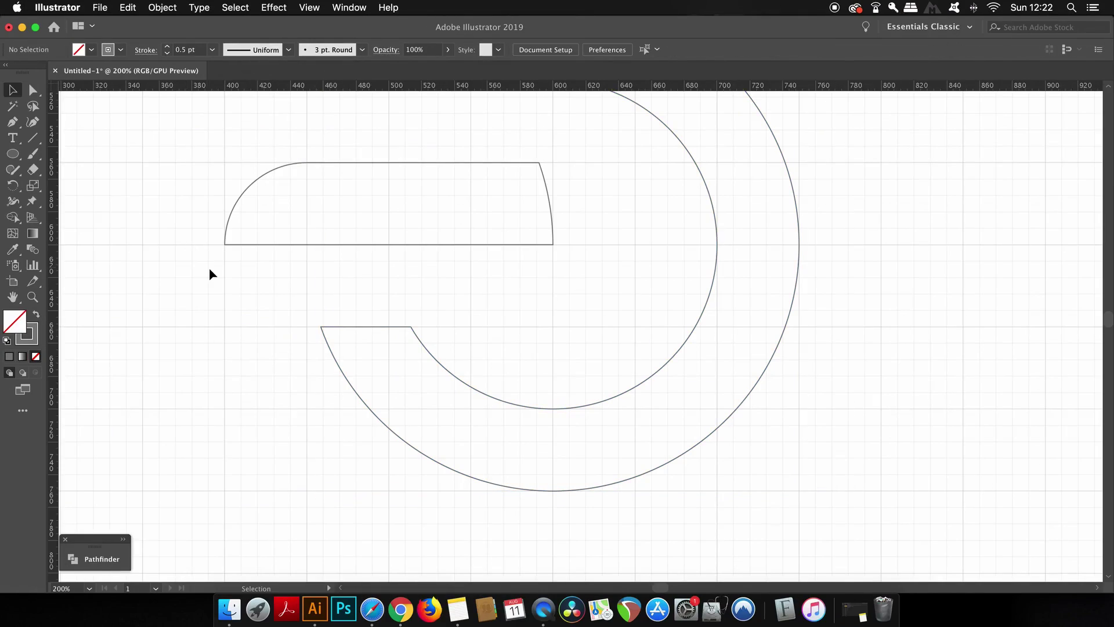
Leave Outline mode with Cmd+Y so the logo shows solid grey, then zoom out and back in.
scroll(209, 267, "down", 3)
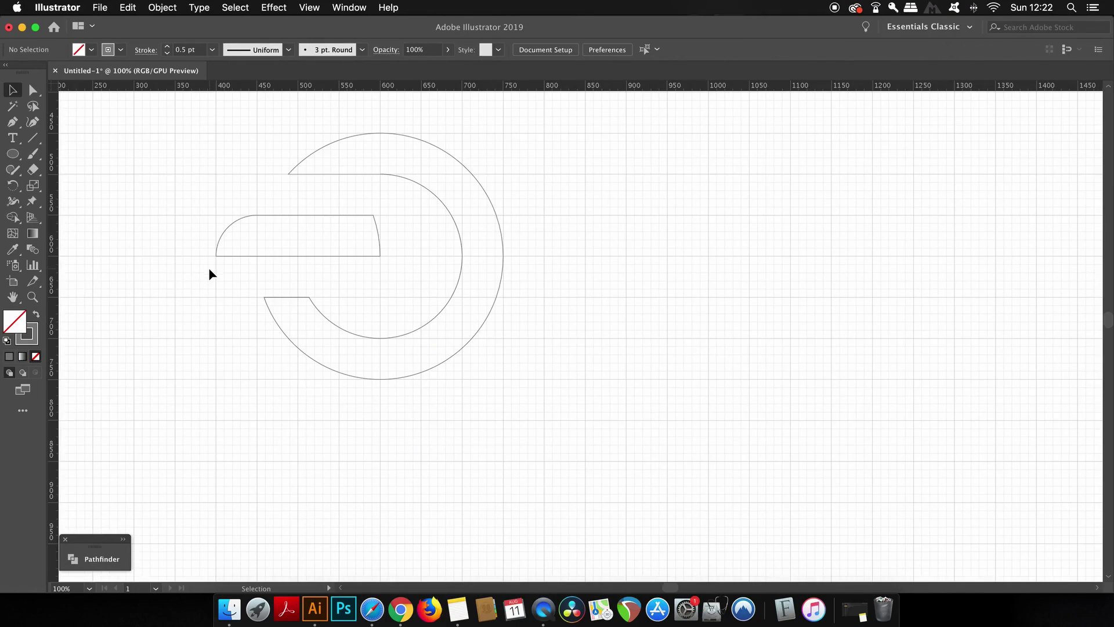
left_click_drag(207, 266, 282, 284)
key("super+a")
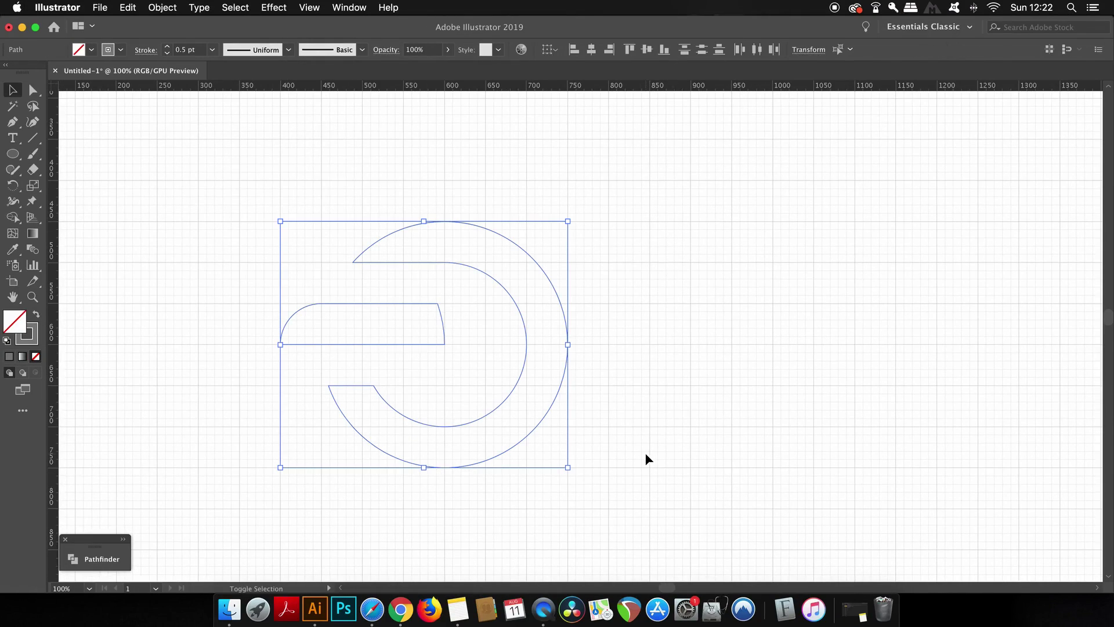
key("super+y")
left_click(720, 463)
key("super+minus")
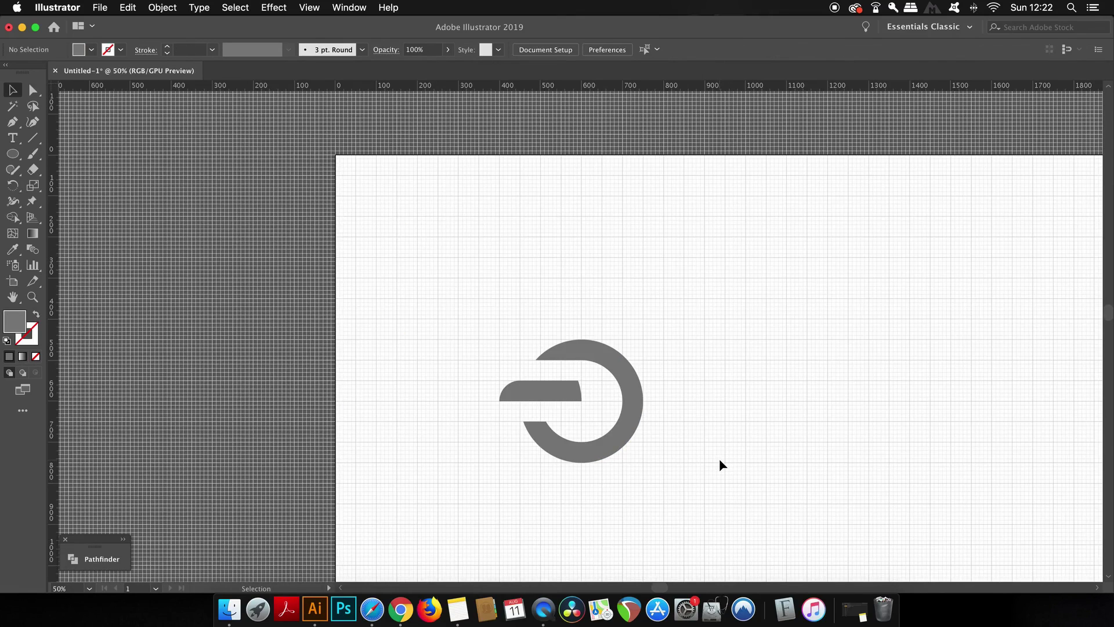
key("super+plus")
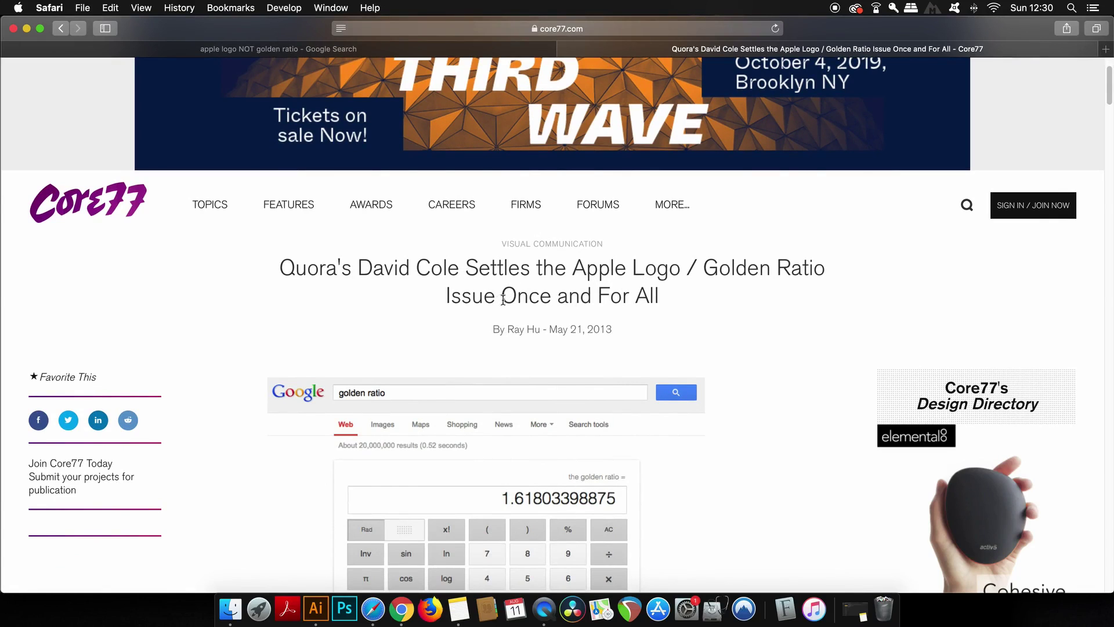
Scroll through the Core77 article on the Apple logo and the golden ratio.
scroll(547, 300, "down", 5)
scroll(547, 300, "down", 1)
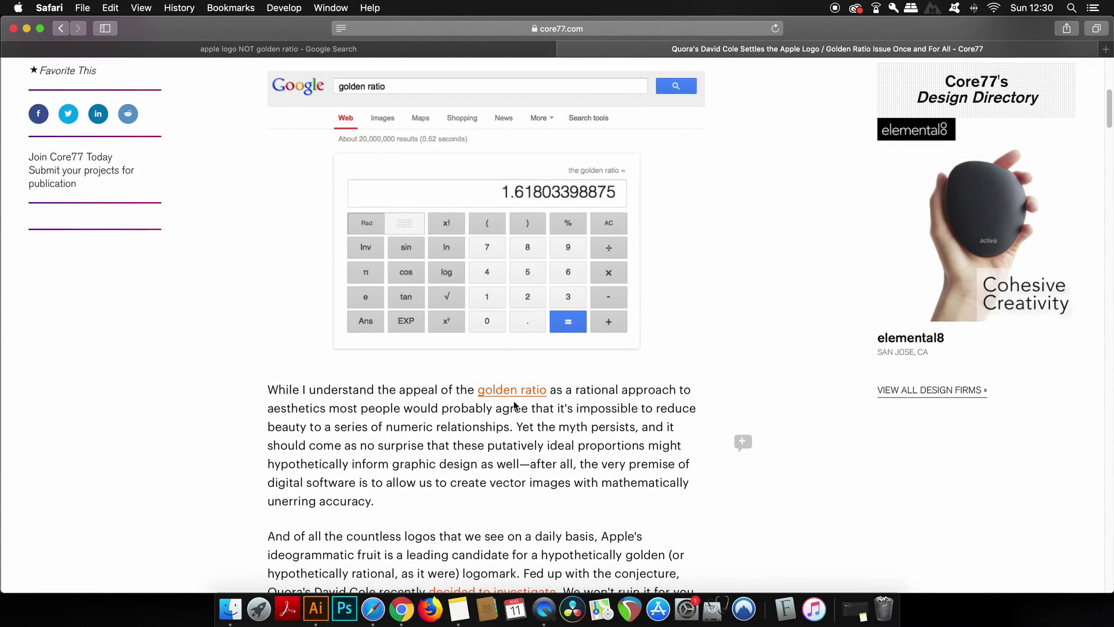
scroll(454, 393, "down", 3)
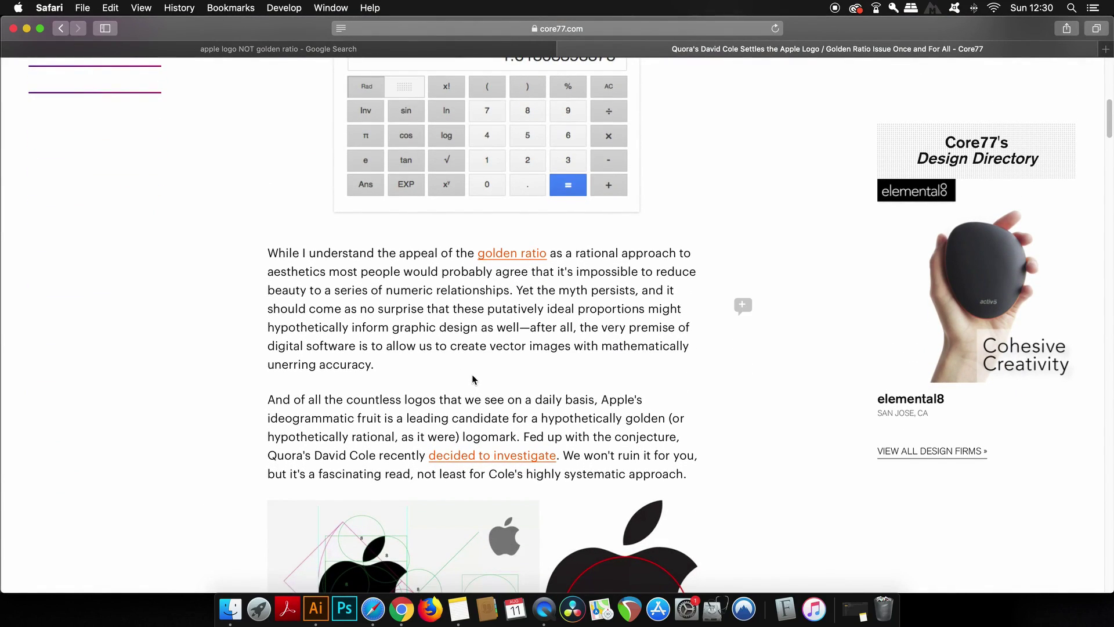
scroll(473, 379, "down", 5)
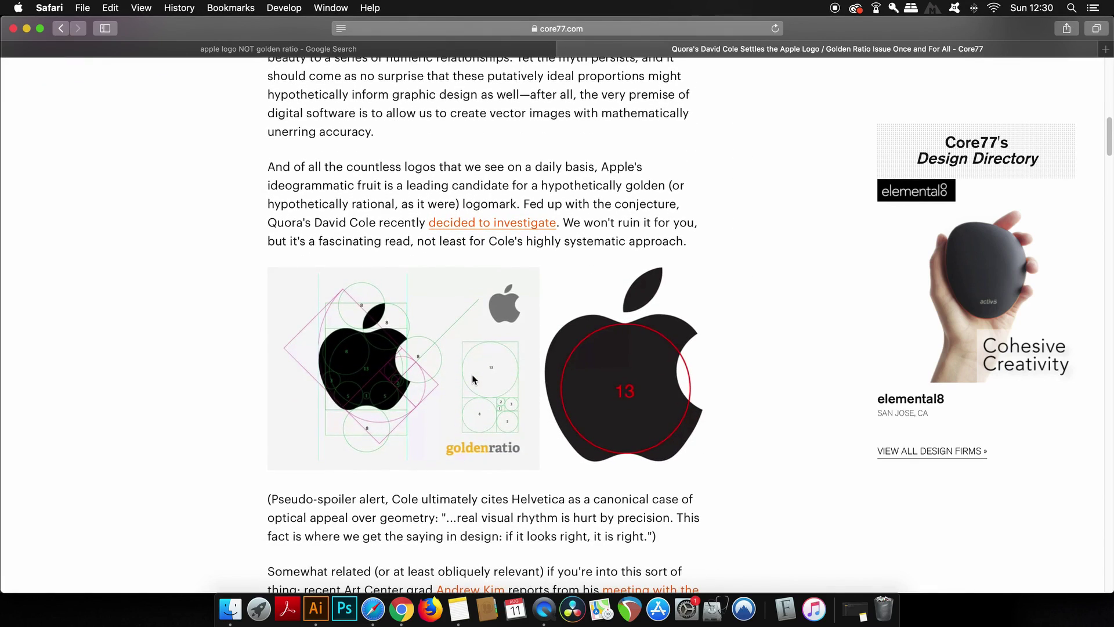
scroll(473, 379, "down", 2)
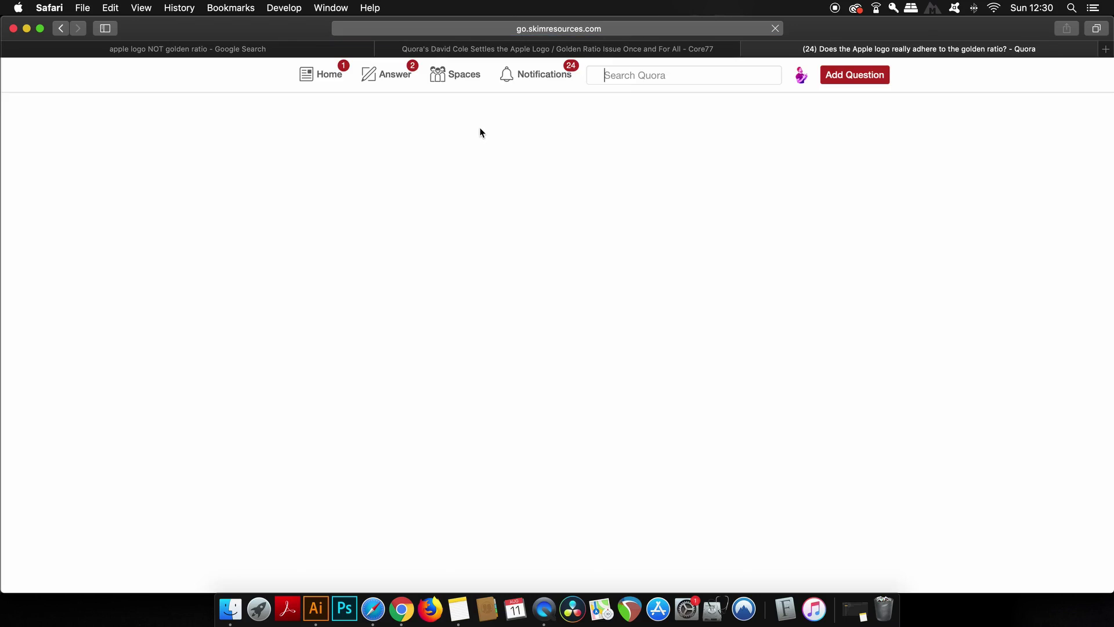
Expand the truncated Janoff quote with '(more)' and scroll down to the leaf arc figure.
scroll(481, 139, "down", 6)
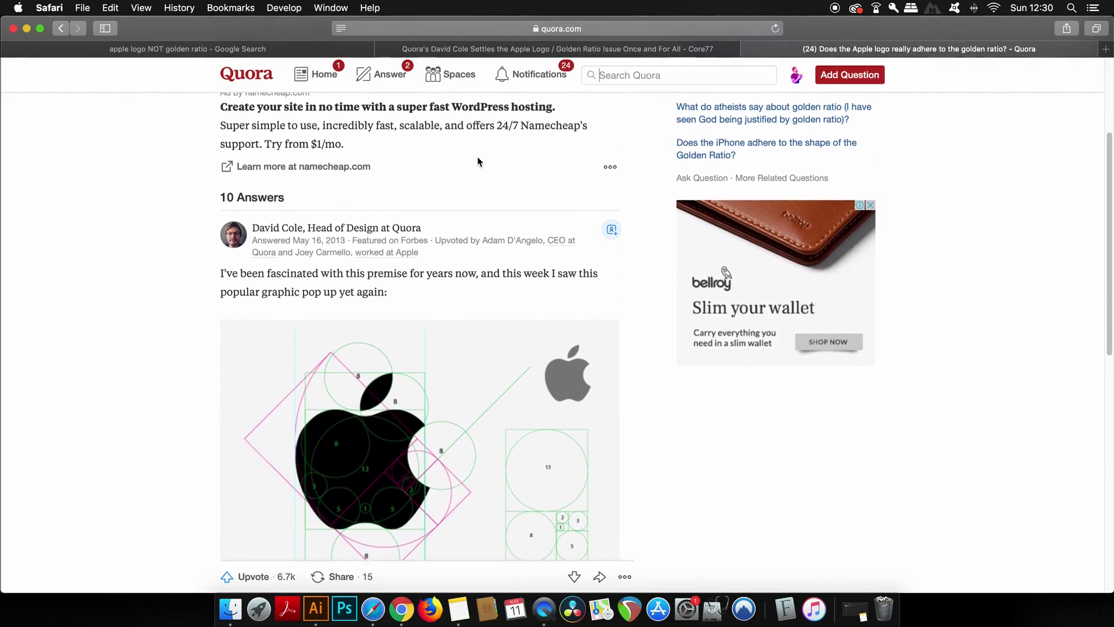
scroll(469, 147, "down", 5)
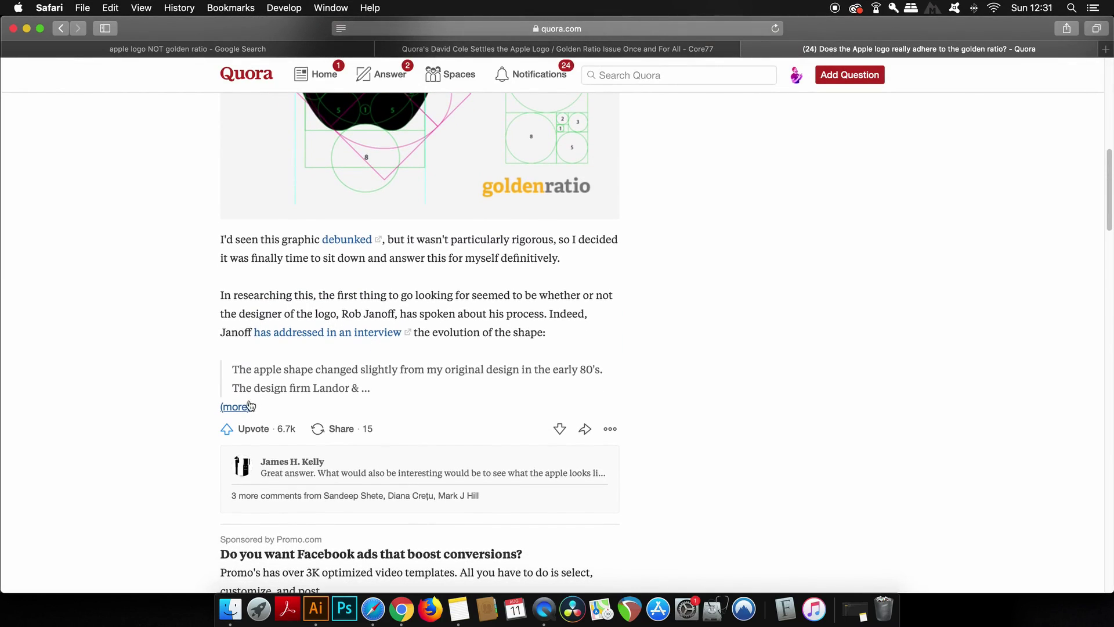
left_click(239, 407)
scroll(338, 364, "down", 4)
scroll(341, 364, "down", 6)
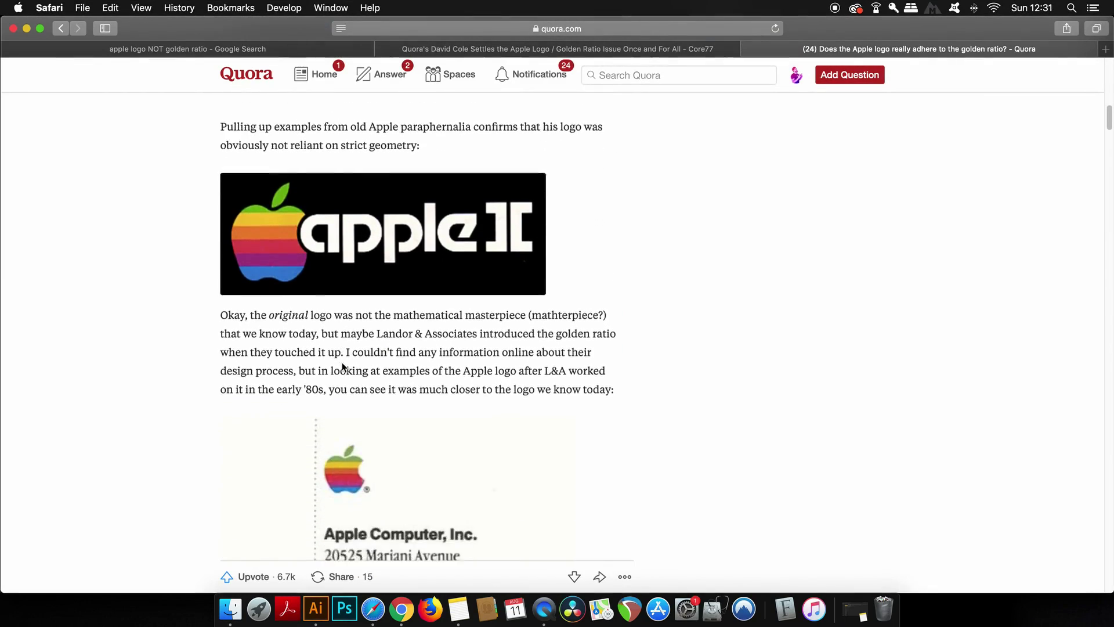
scroll(342, 365, "down", 12)
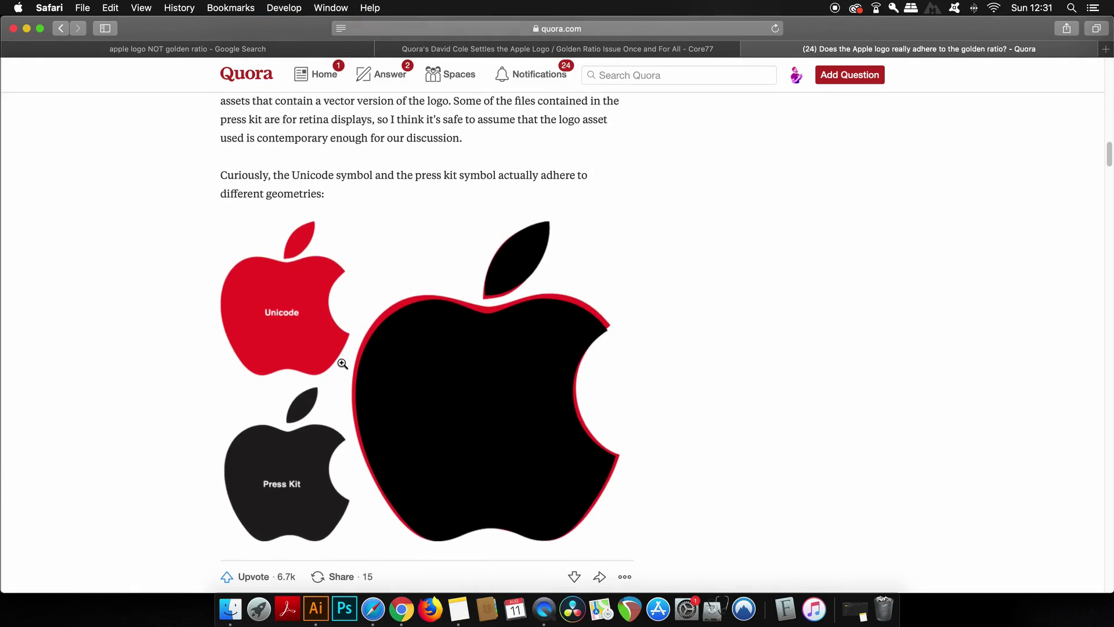
scroll(343, 363, "up", 2)
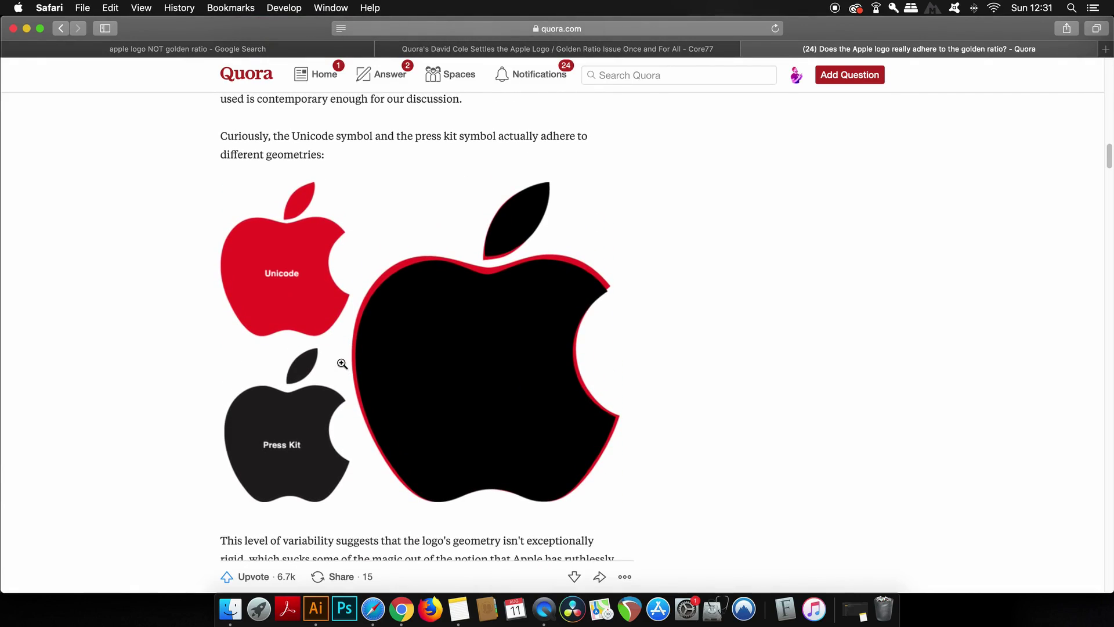
scroll(342, 364, "down", 15)
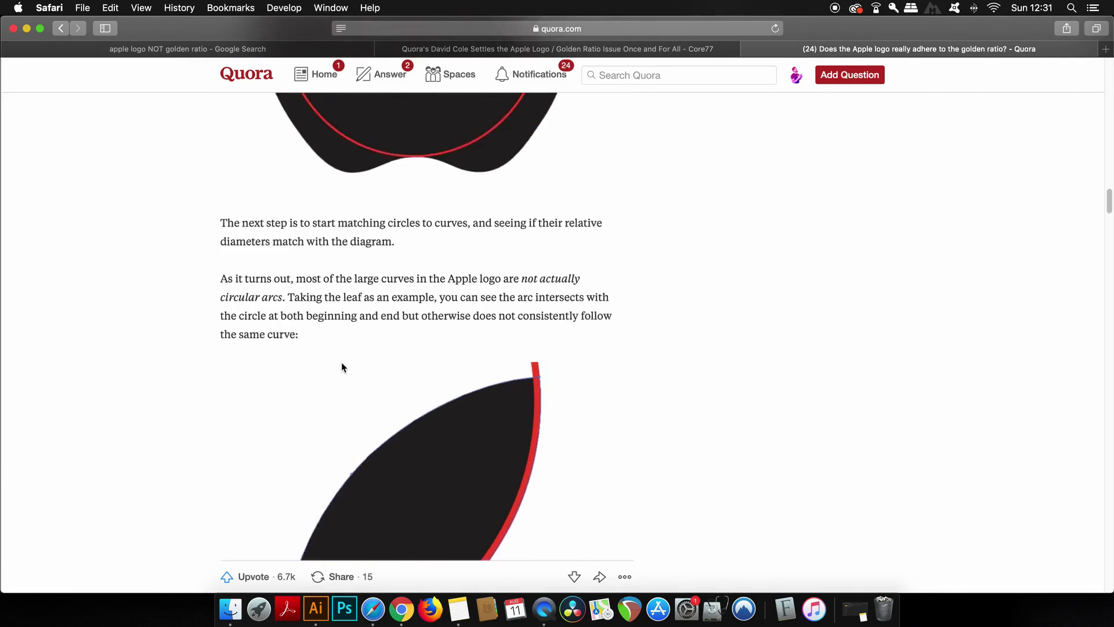
scroll(342, 367, "down", 3)
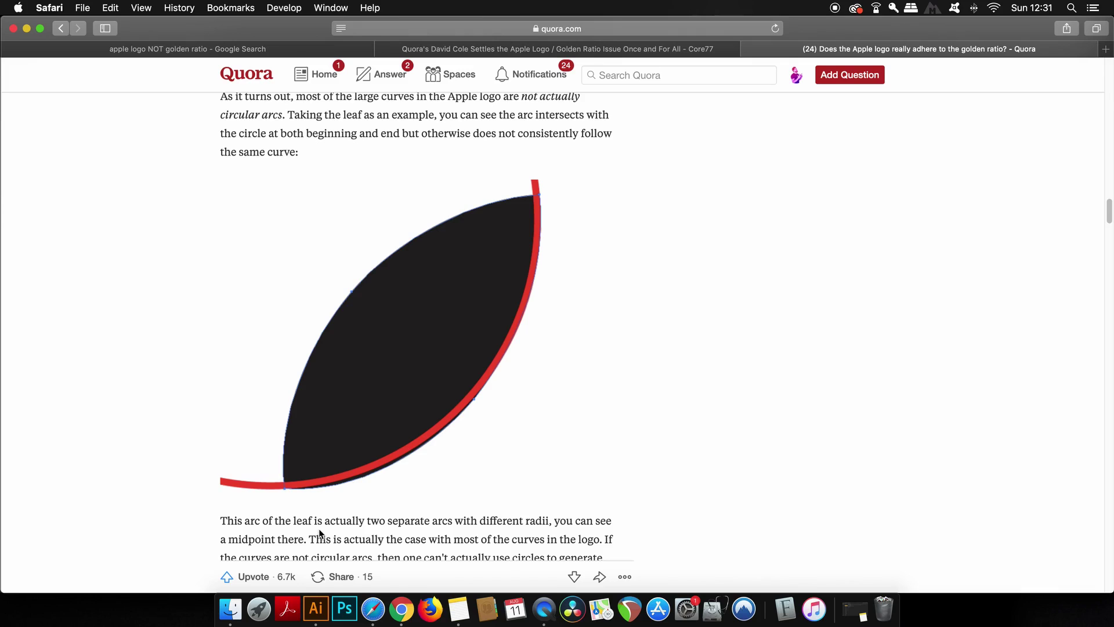
scroll(319, 532, "down", 3)
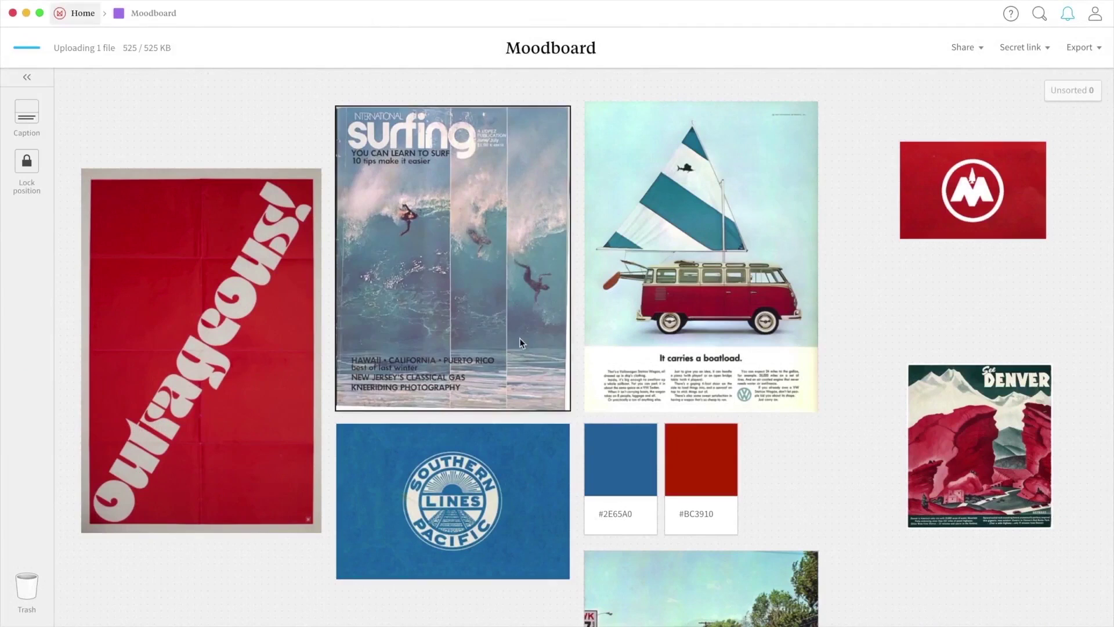
Add an #EDEADE swatch beside the Moodboard swatches and drag the Spotify dialog image into Billing.
double_click(784, 455)
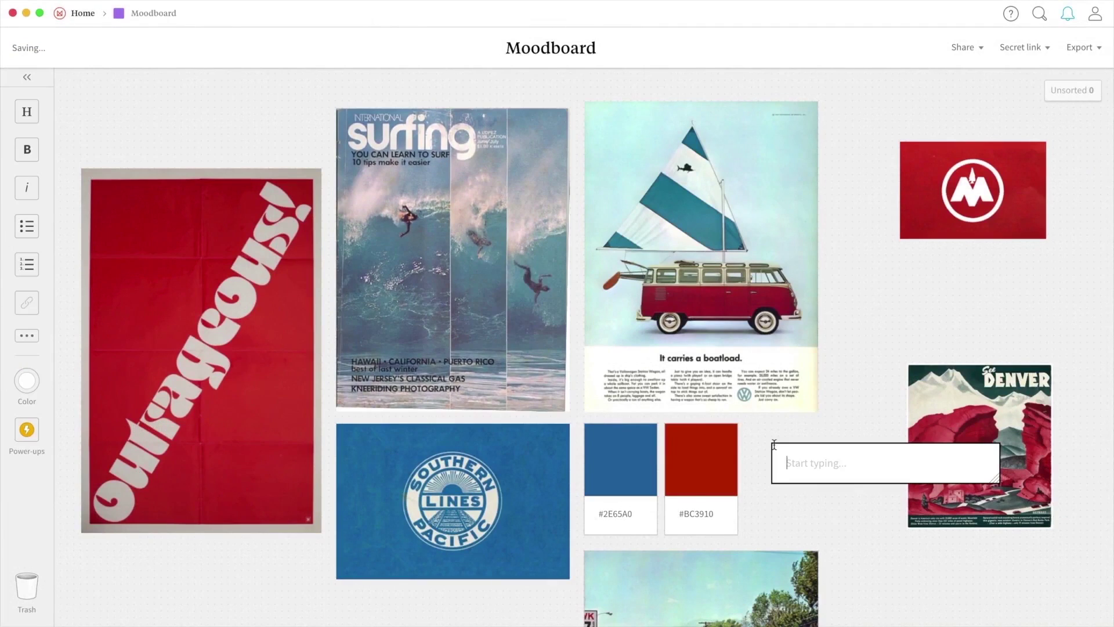
type("#EDEADE")
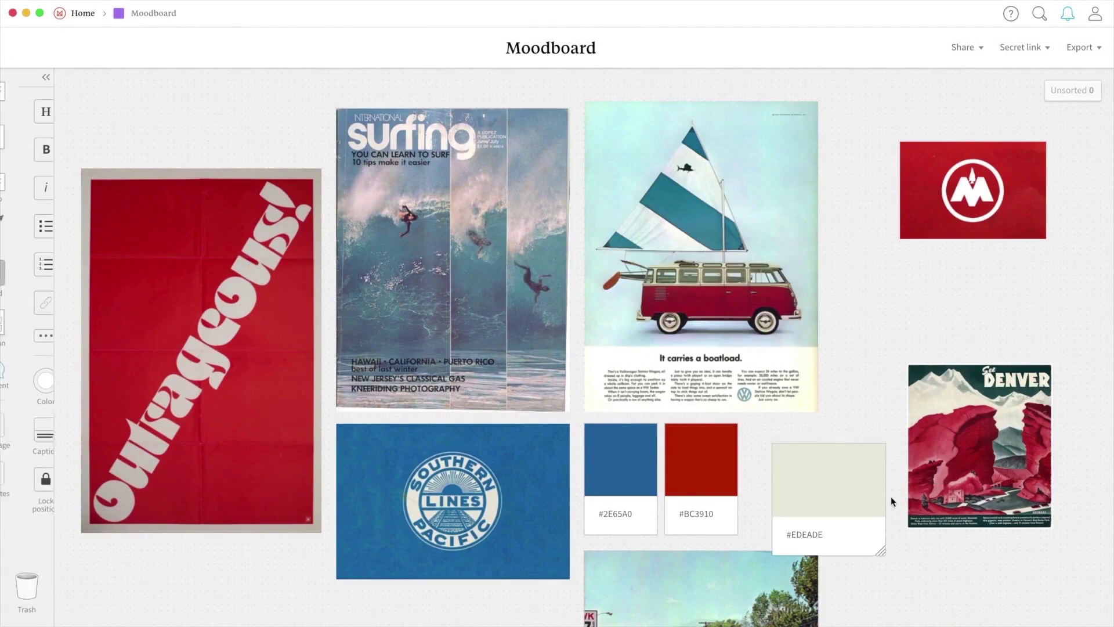
left_click_drag(890, 500, 852, 534)
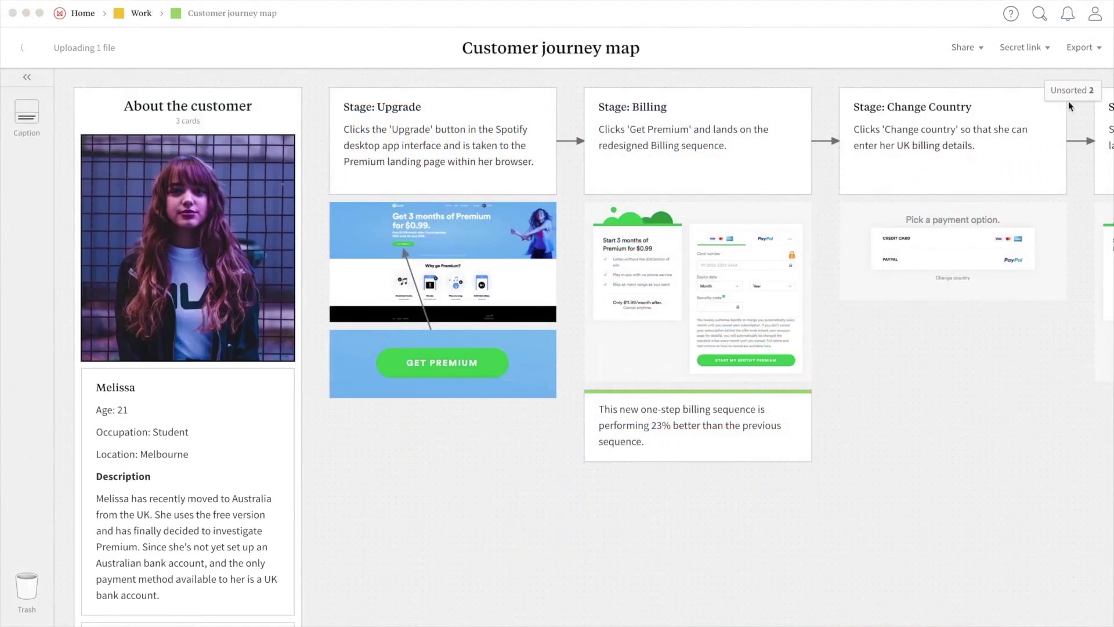
left_click(1071, 90)
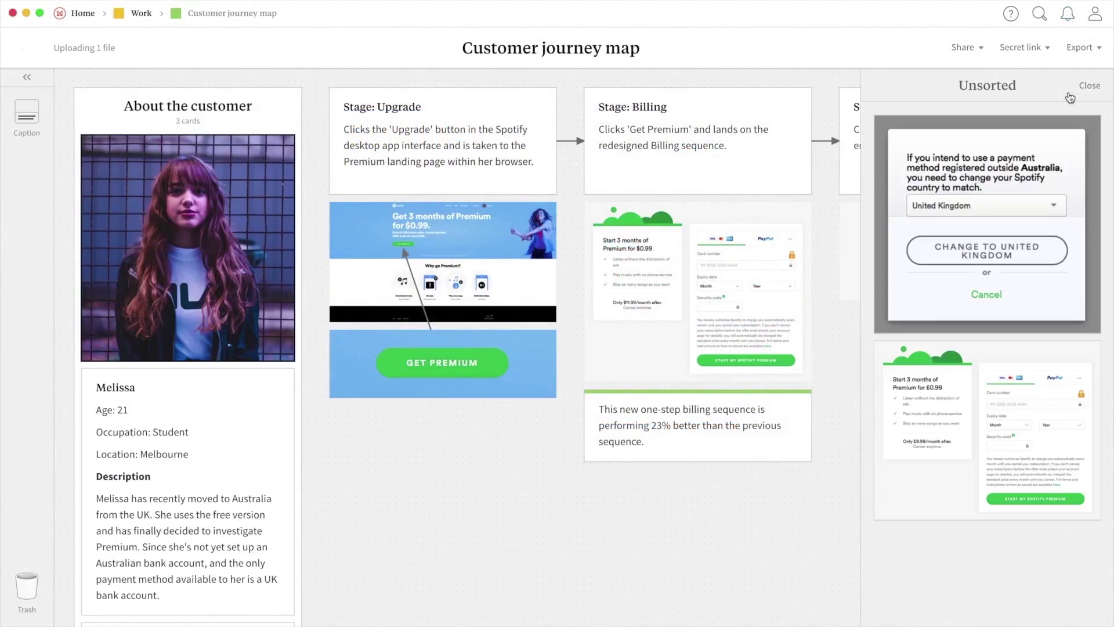
left_click_drag(1029, 168, 975, 365)
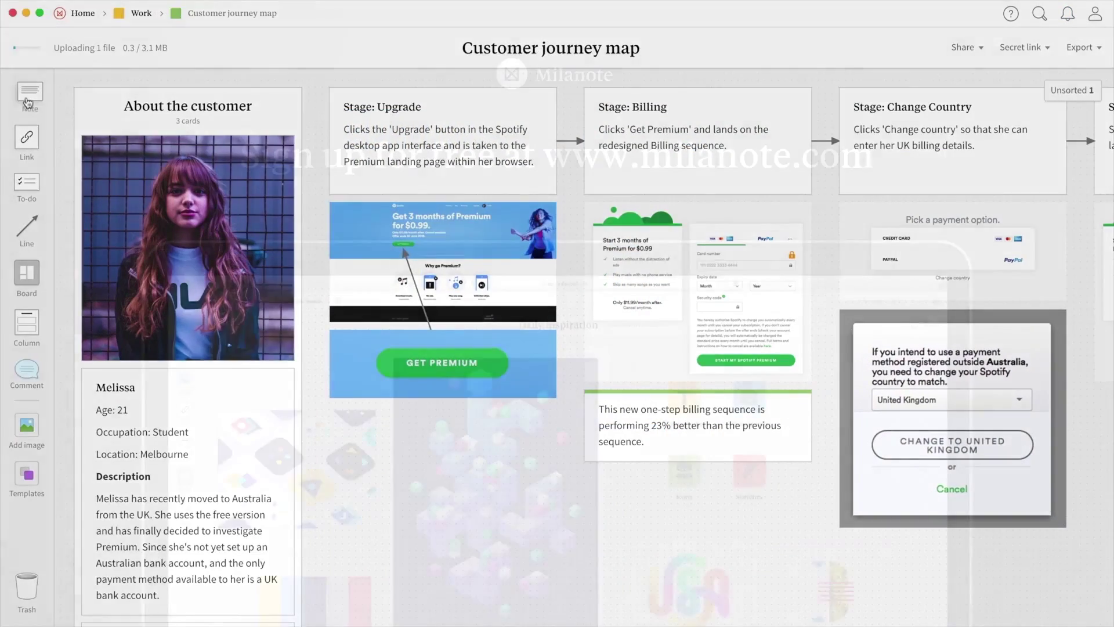